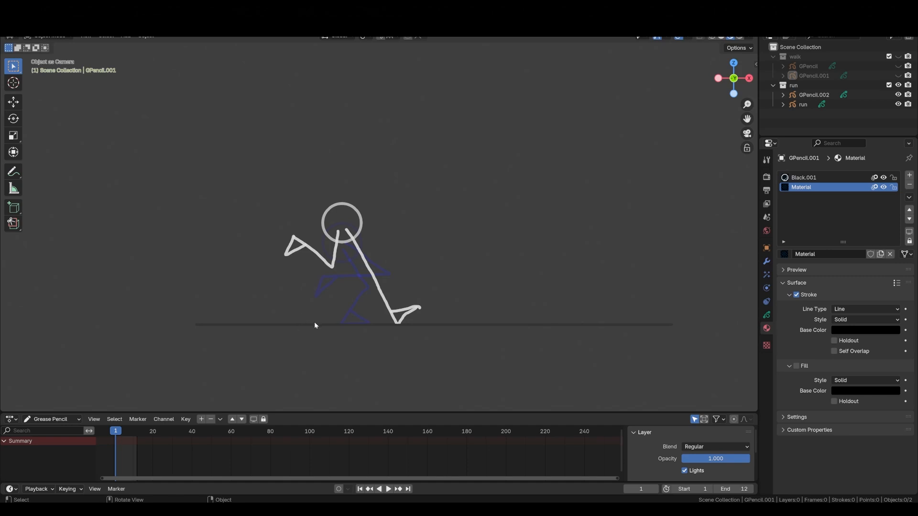
Examine the stick-figure run cycle's key poses at frames 1, 4, 7 and 10, and play the animation
key("Right")
key("Right")
key("Right")
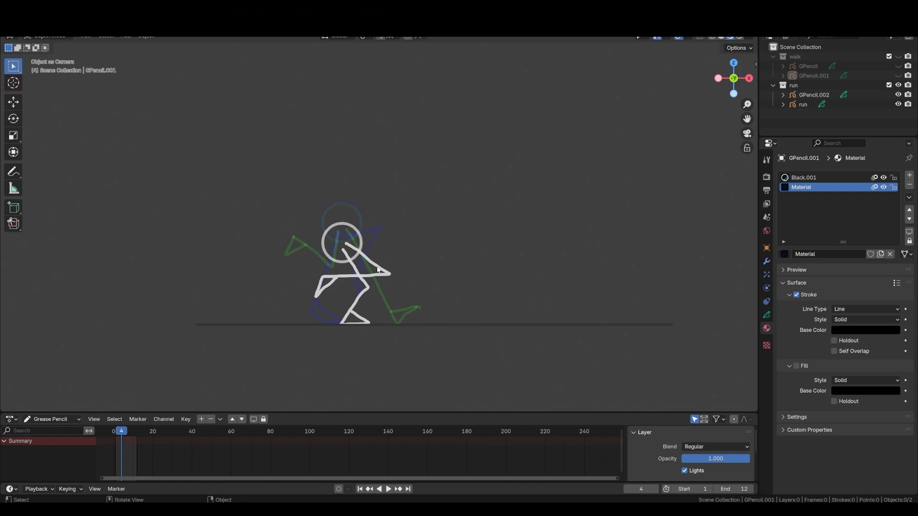
key("Right")
key("Right")
key("Right")
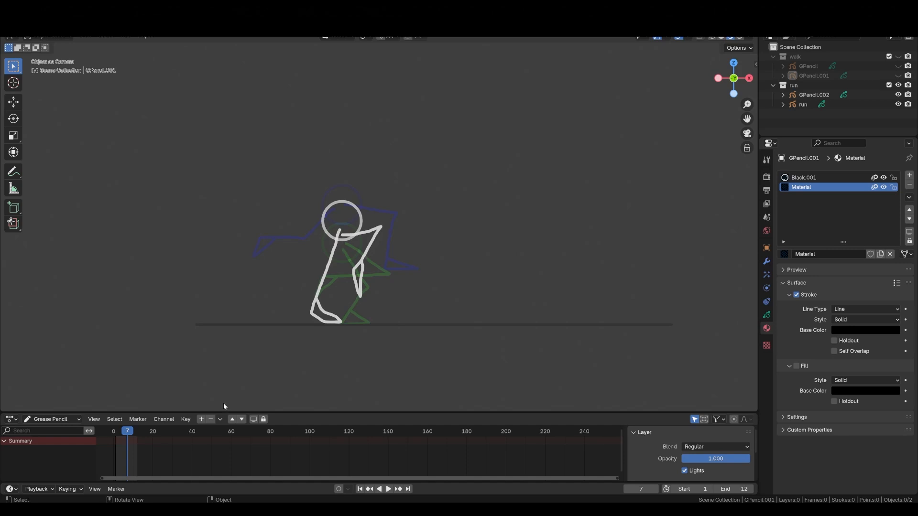
key("Right")
key("Right")
key("Right")
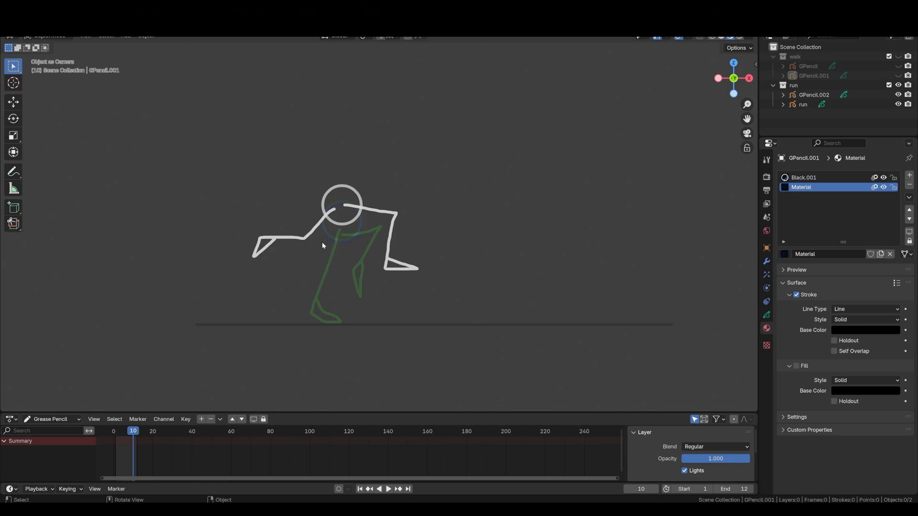
left_click(388, 488)
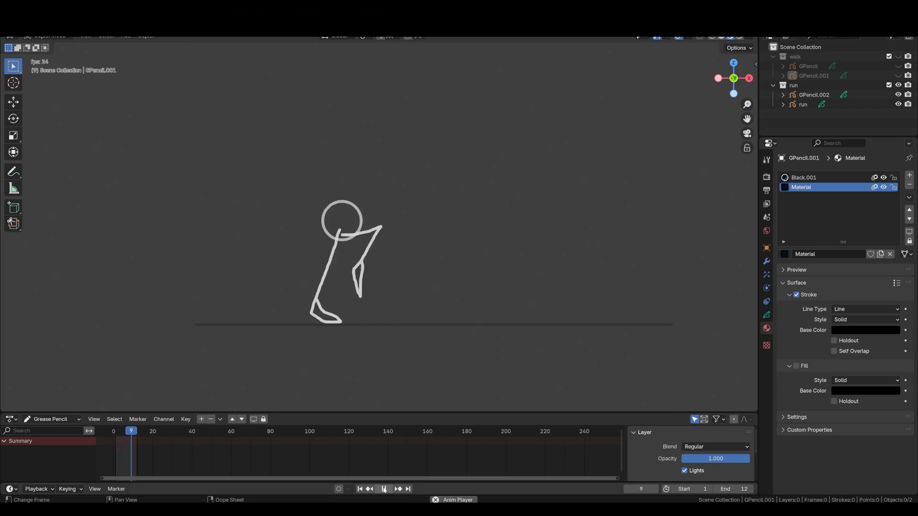
left_click(384, 488)
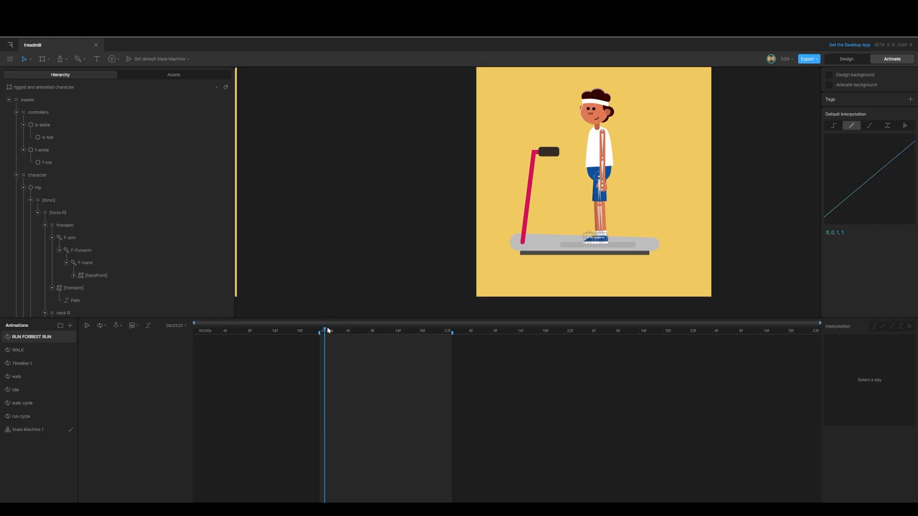
Switch to the treadmill file in Rive and place the RUN FORREST RUN playhead at 00:01:00
left_click_drag(328, 330, 319, 330)
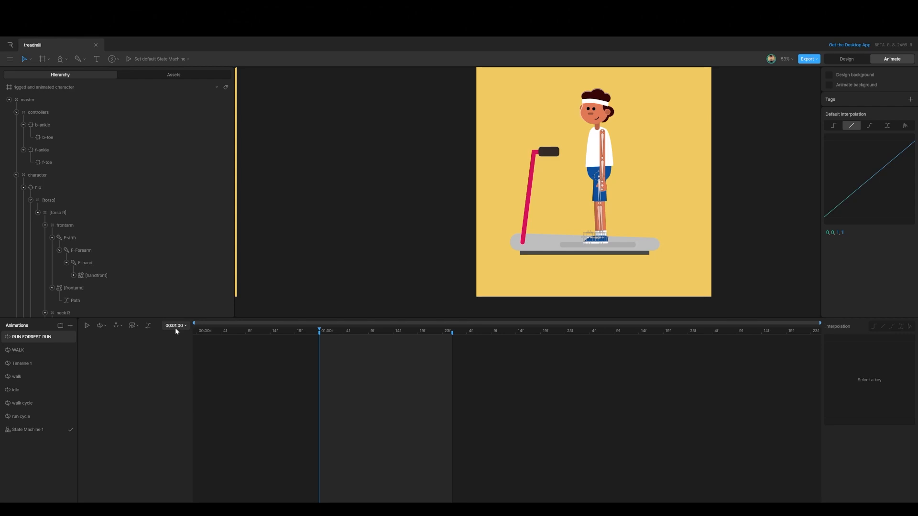
left_click(106, 325)
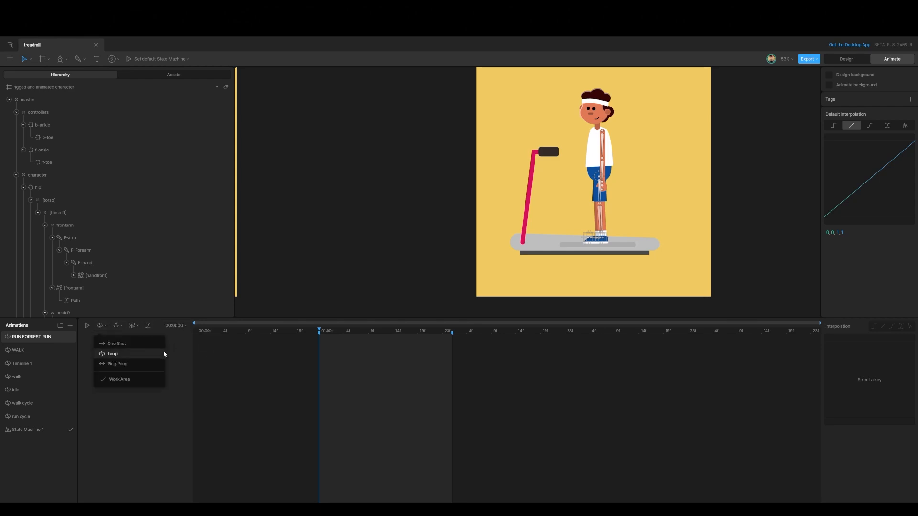
left_click(245, 378)
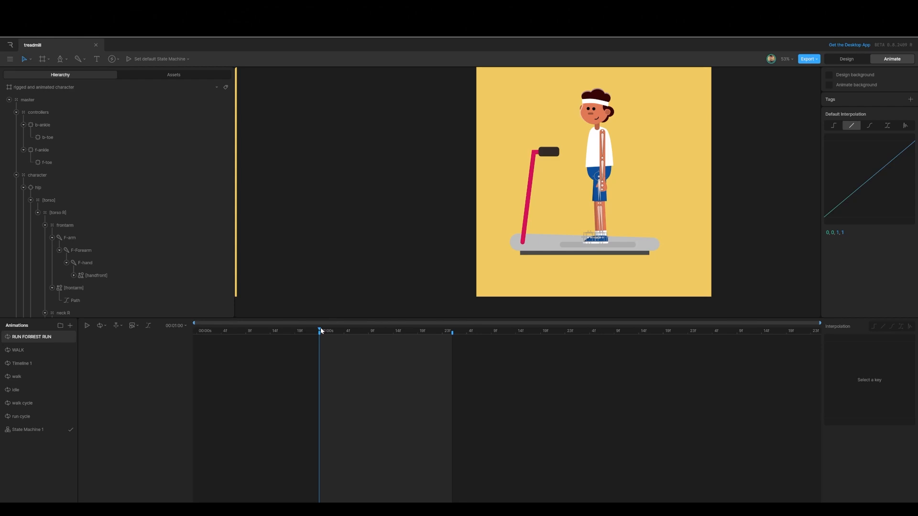
left_click(383, 341)
left_click_drag(383, 340, 319, 350)
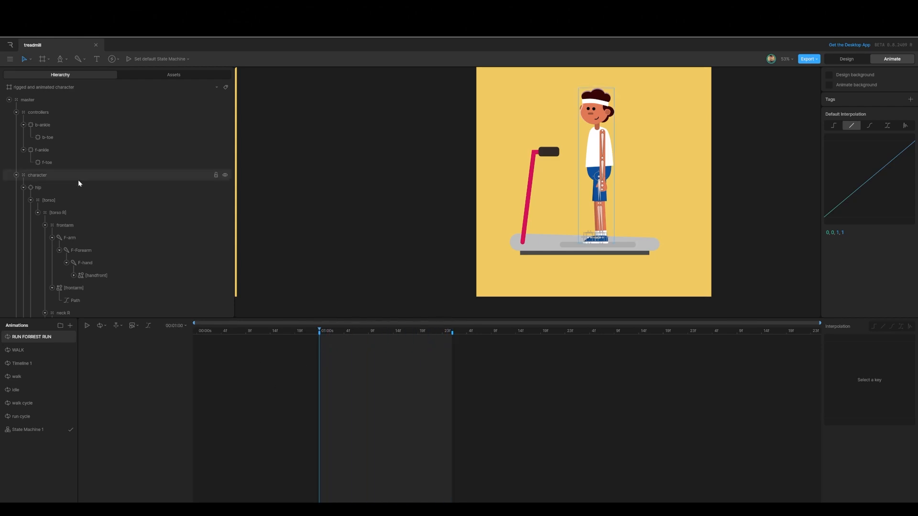
At 00:01:00, lower the hip controller to about Y 92 and move the f-ankle controller forward to about X -101
left_click(56, 191)
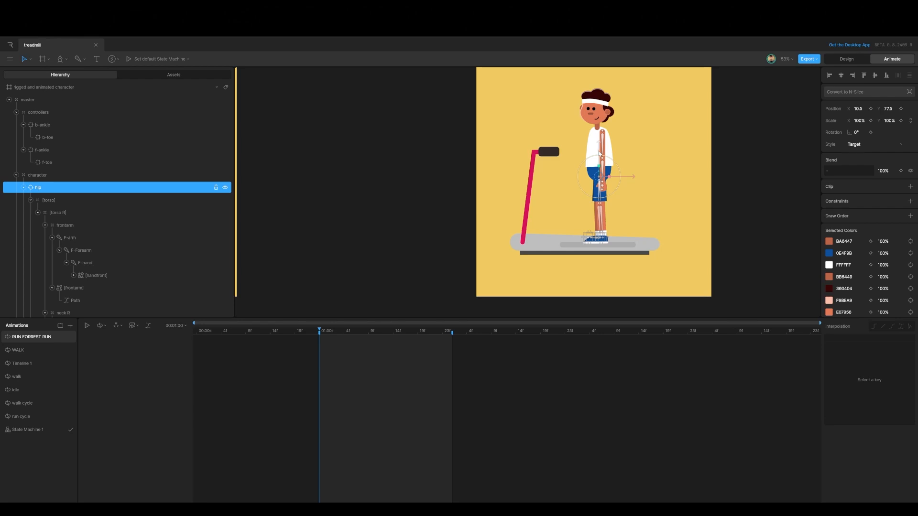
left_click_drag(598, 153, 599, 157)
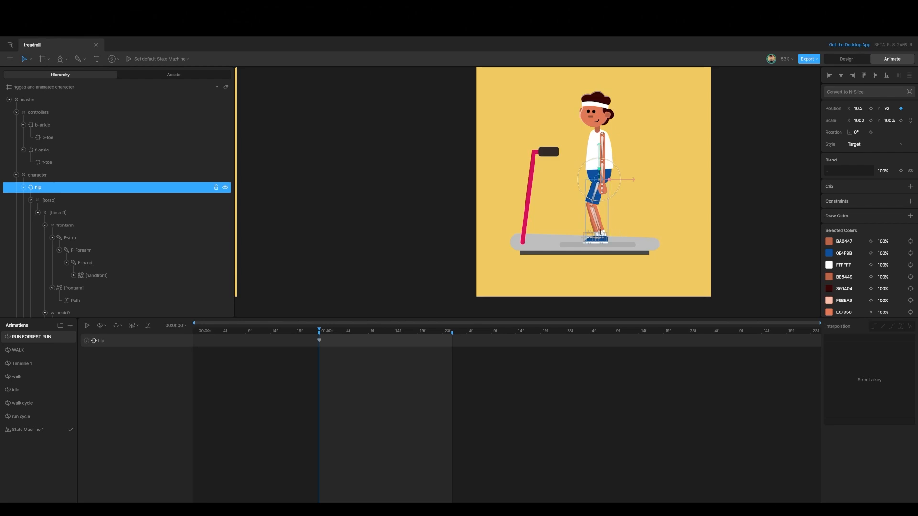
left_click(54, 126)
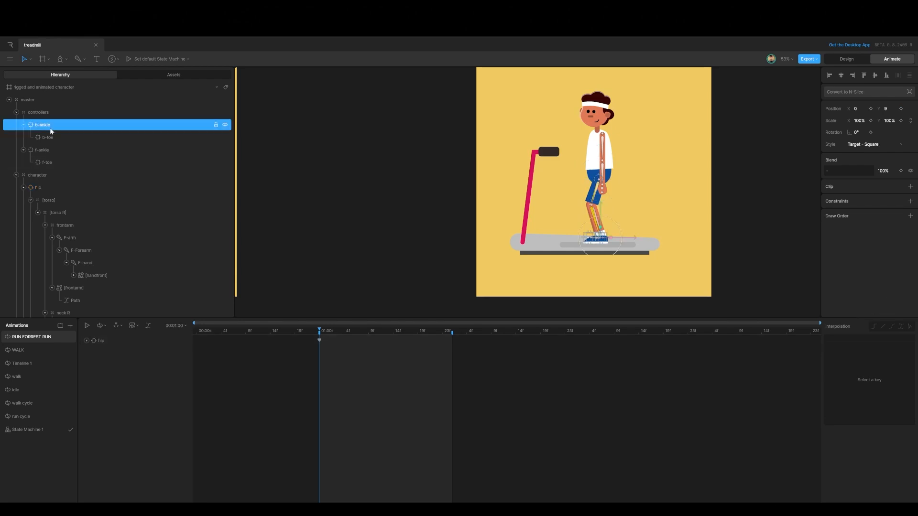
left_click(45, 150)
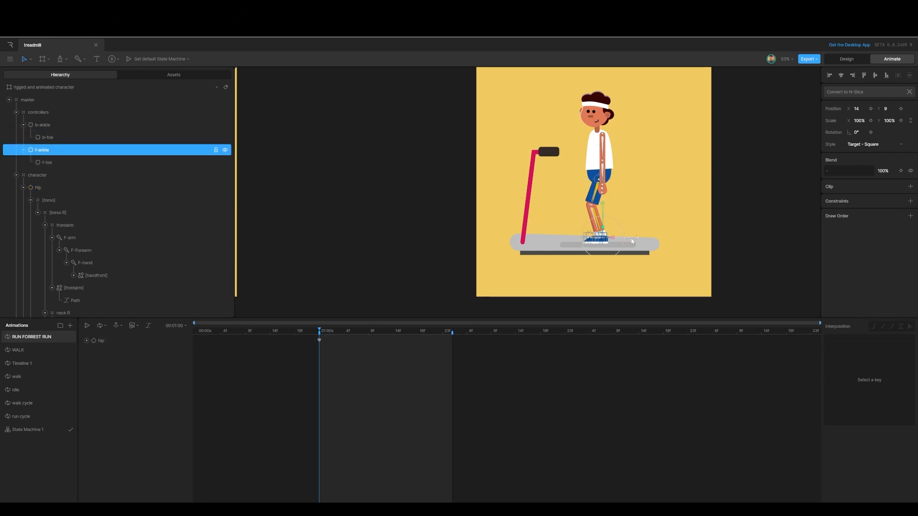
left_click_drag(624, 240, 608, 244)
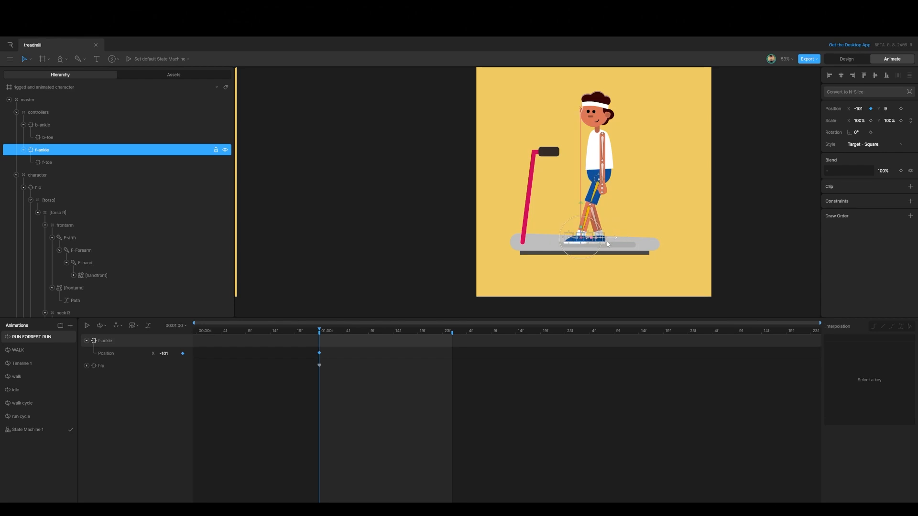
Raise the front foot's f-toe controller to about Y -21.5 and shift the b-toe controller to about X -79.5
scroll(572, 239, "up", 3)
scroll(572, 239, "up", 2)
left_click(568, 243)
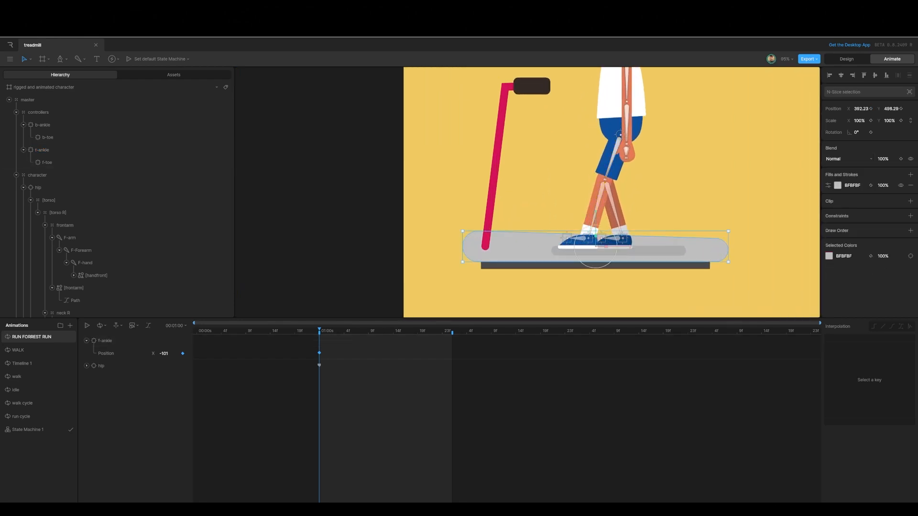
left_click(564, 238)
left_click_drag(567, 216, 566, 211)
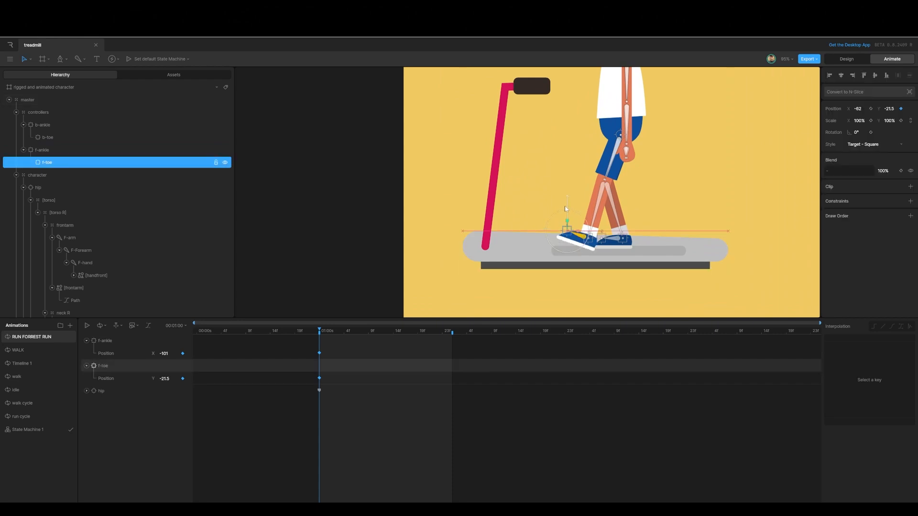
left_click(623, 237)
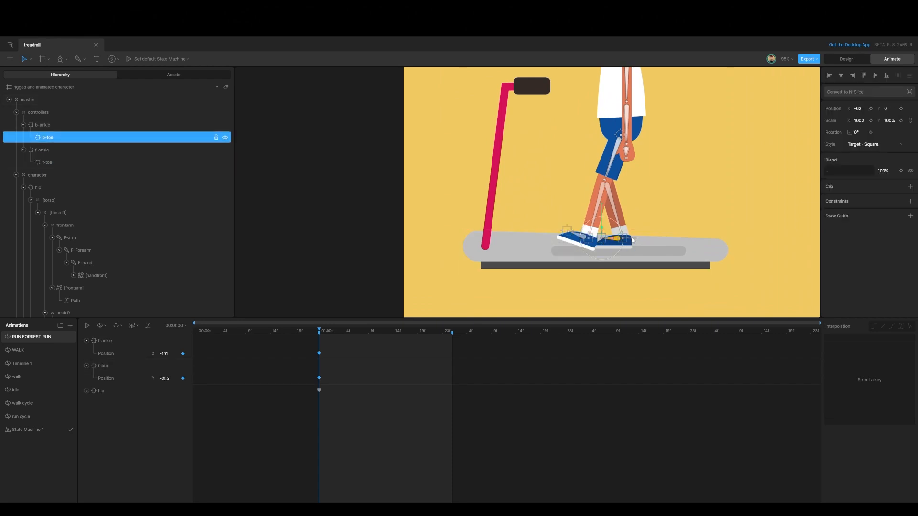
left_click_drag(633, 239, 625, 239)
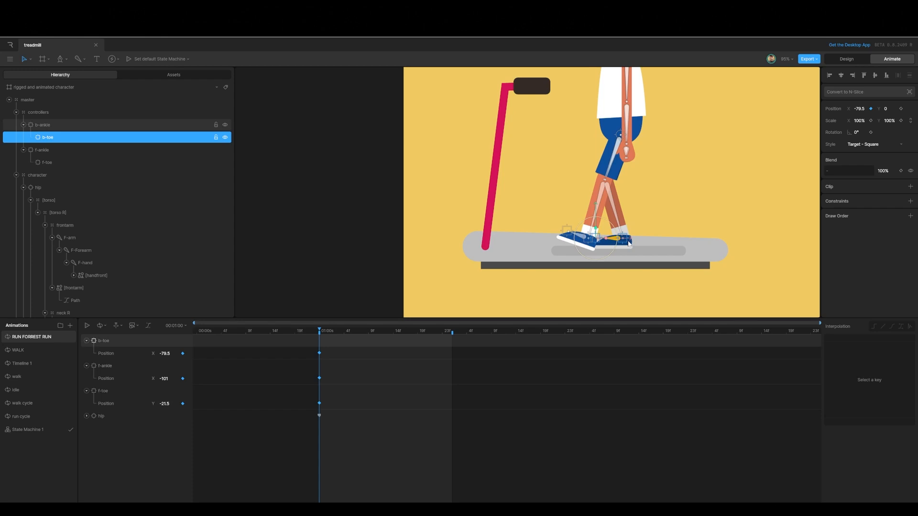
Key the f-ankle controller's Y position of 9 at 00:01:00
left_click(41, 149)
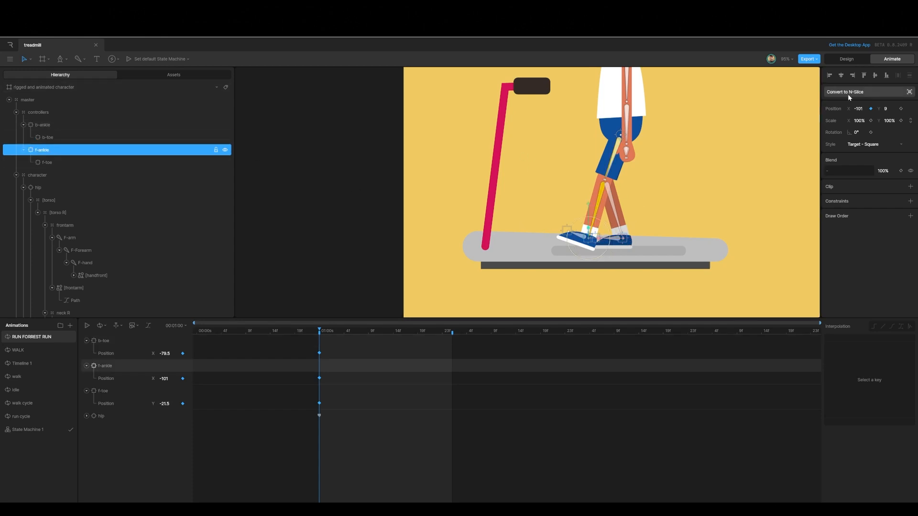
left_click_drag(859, 109, 849, 111)
left_click(901, 109)
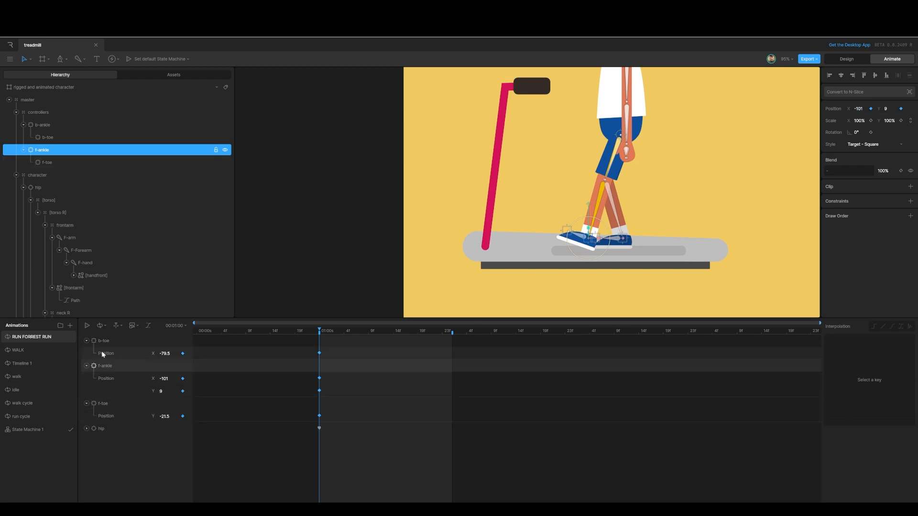
Lift the back foot behind the character by moving the b-ankle controller to about X 221, Y -248.5
left_click(39, 124)
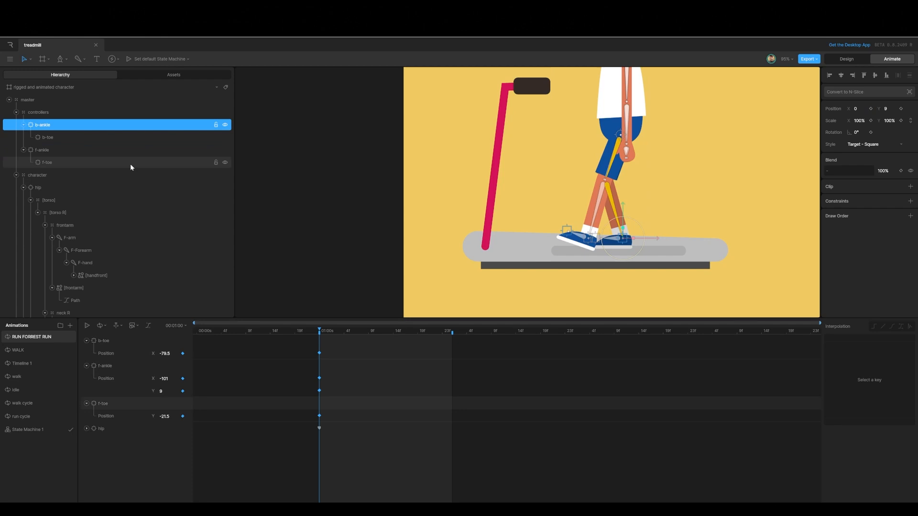
left_click_drag(645, 240, 687, 122)
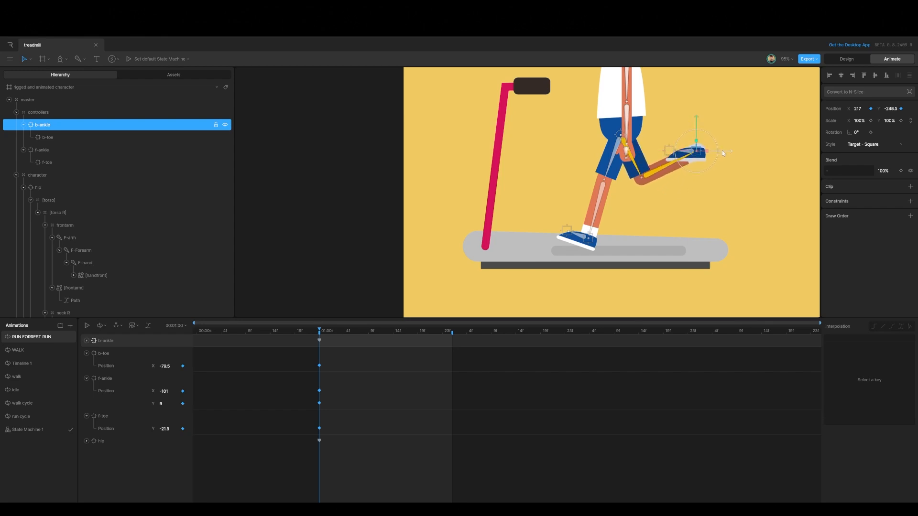
left_click_drag(724, 149, 726, 149)
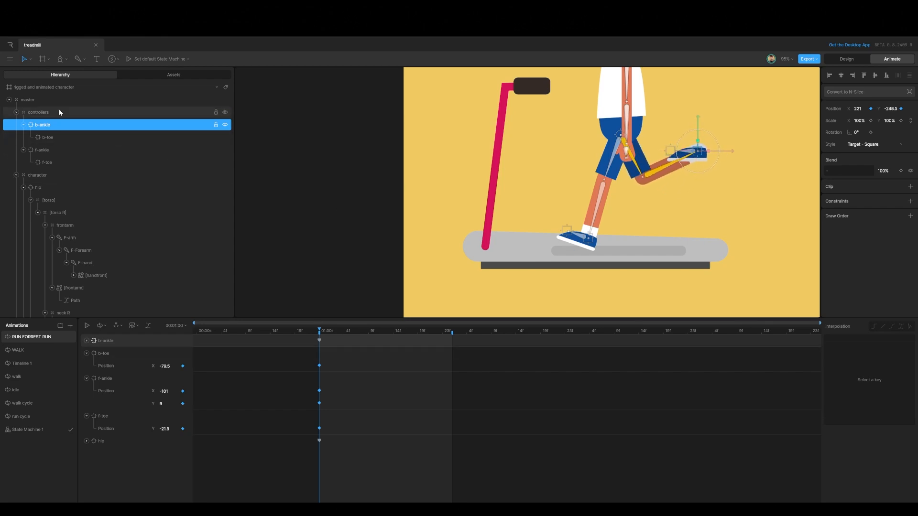
Point the back foot downward by moving b-toe to about Y 568, and shift f-ankle forward to about X -116
left_click(16, 90)
key("f")
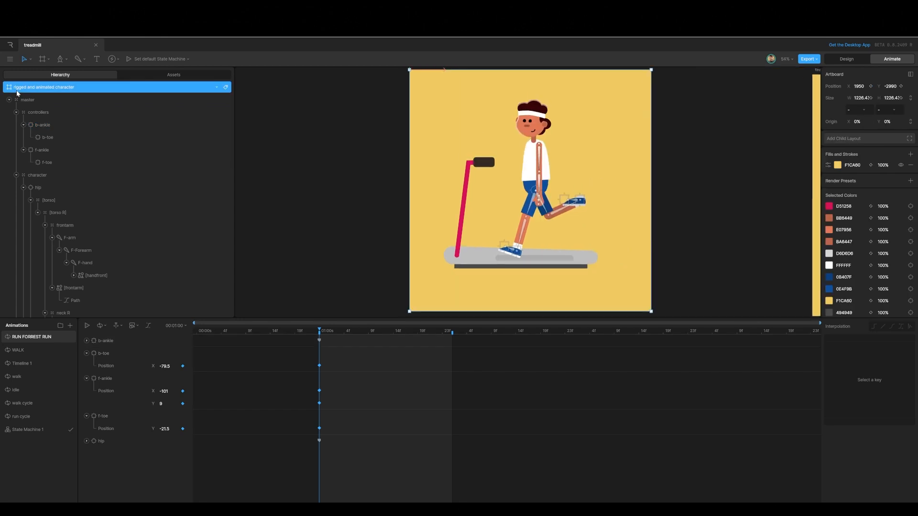
left_click(561, 200)
left_click_drag(561, 187, 567, 293)
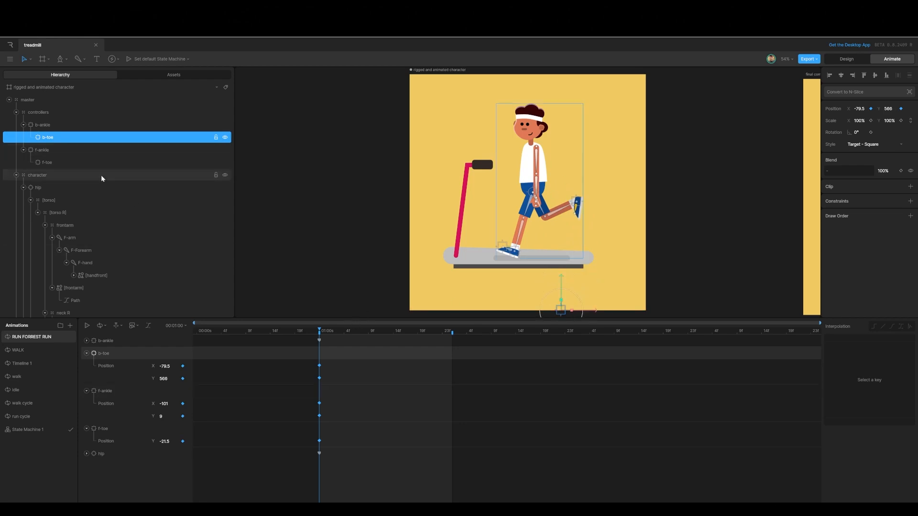
left_click(42, 151)
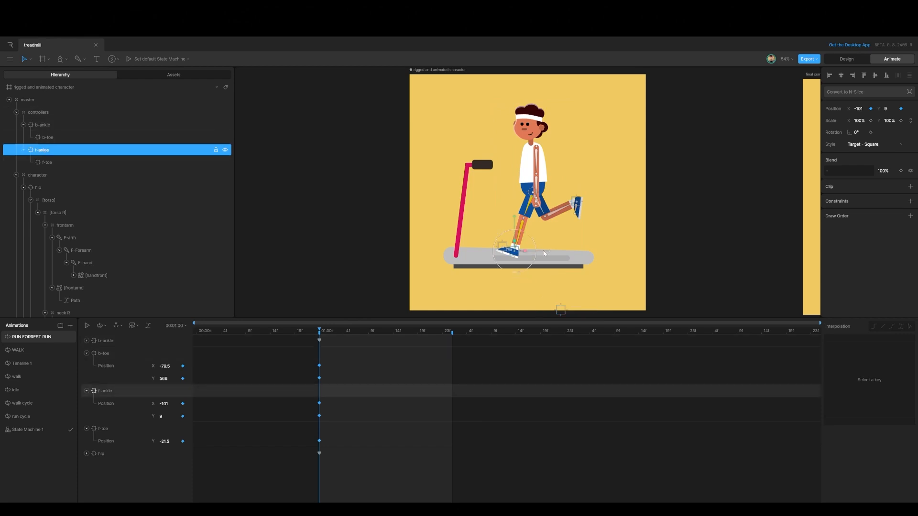
left_click_drag(542, 251, 539, 251)
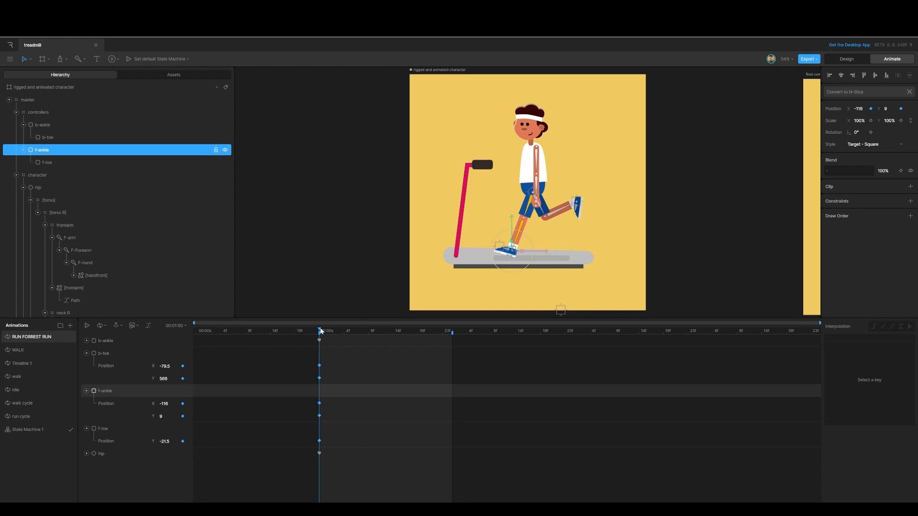
At 00:01:03, lower the hip controller to about Y 153.5 for the crouched pose
left_click_drag(323, 333, 337, 333)
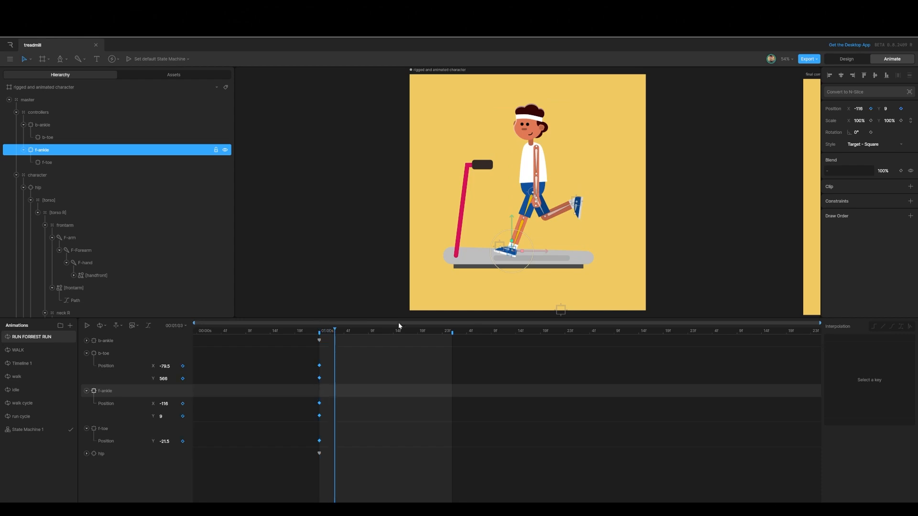
left_click(530, 194)
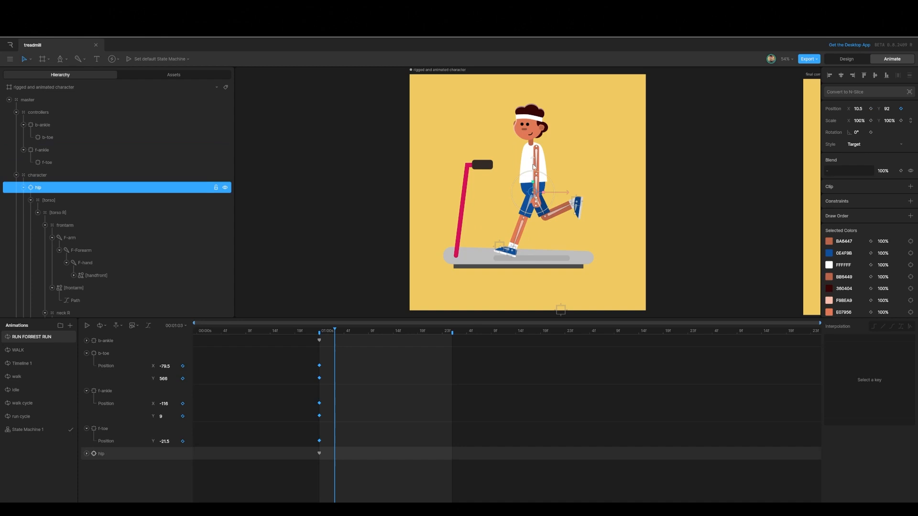
left_click_drag(533, 167, 533, 179)
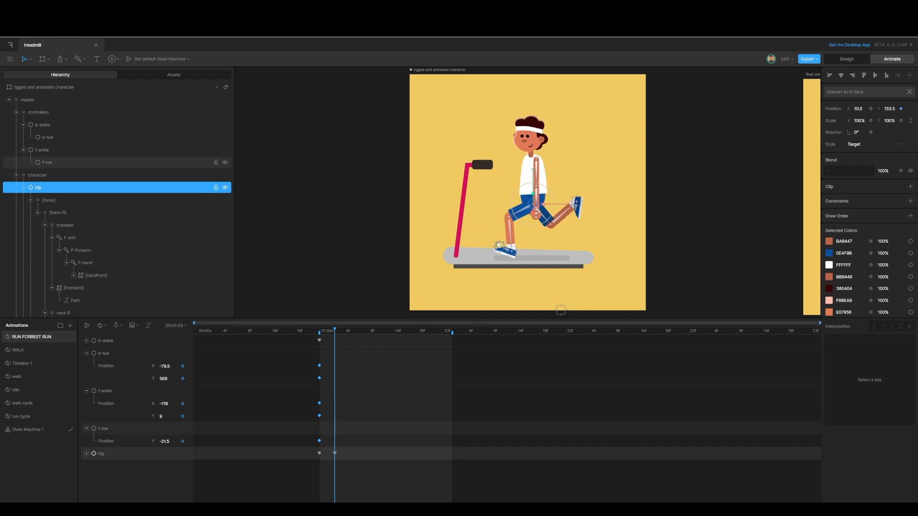
Flatten the front foot at 00:01:03 by setting the f-toe controller's Y position to 0
left_click(498, 244)
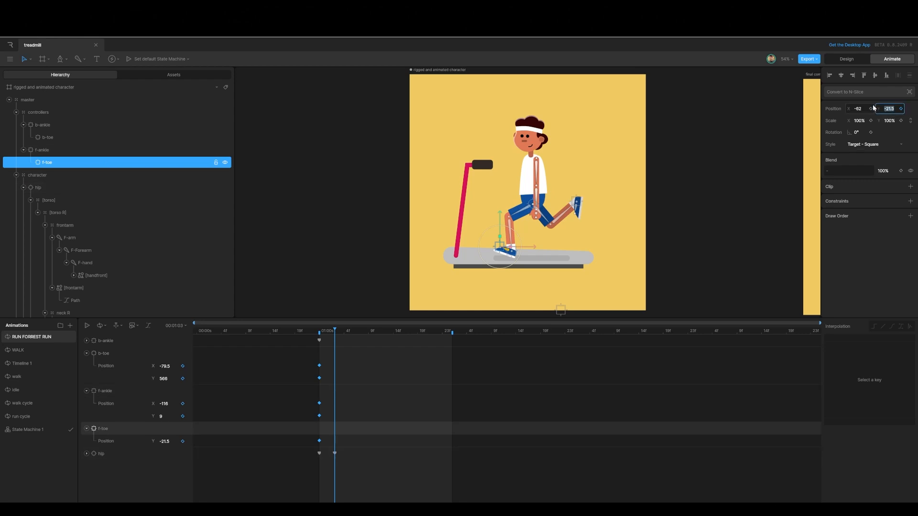
type("0")
key("Return")
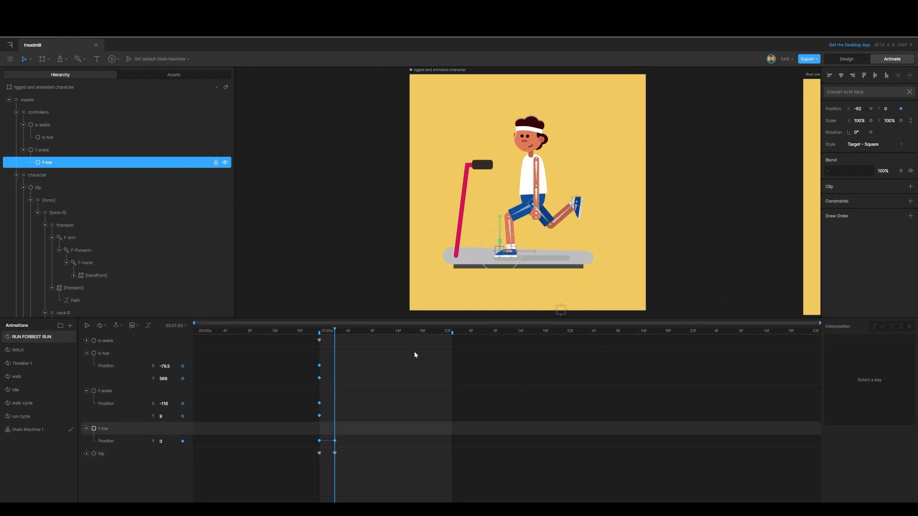
Retime the f-toe controller's flat-foot Y key from 00:01:03 to 00:01:01
left_click_drag(335, 331, 319, 337)
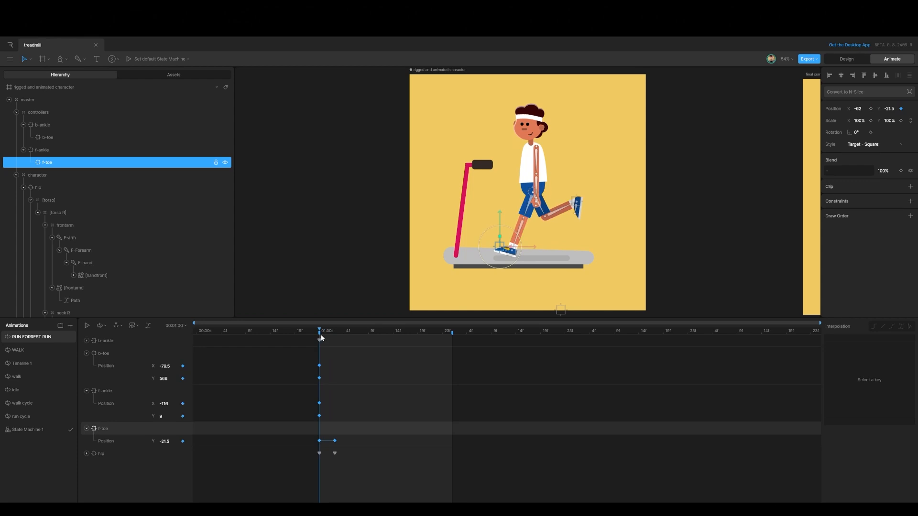
left_click_drag(321, 335, 323, 336)
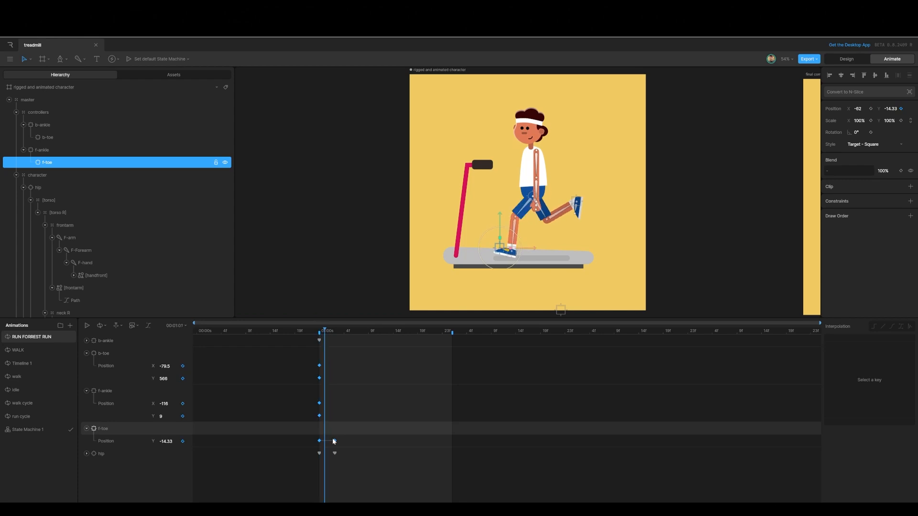
left_click_drag(335, 442, 325, 441)
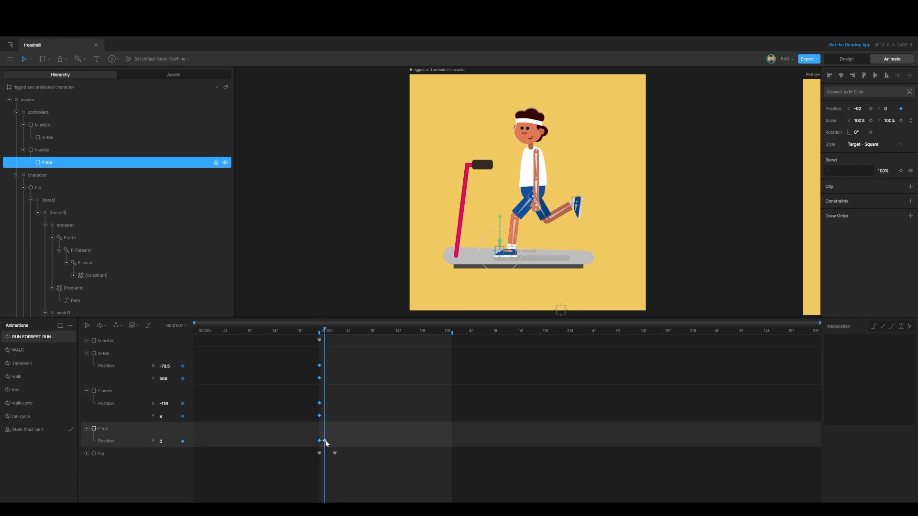
At 00:01:03, repeat the f-toe flat-foot Y key and move the f-ankle controller back to X -19
left_click_drag(324, 333, 334, 335)
left_click(328, 442)
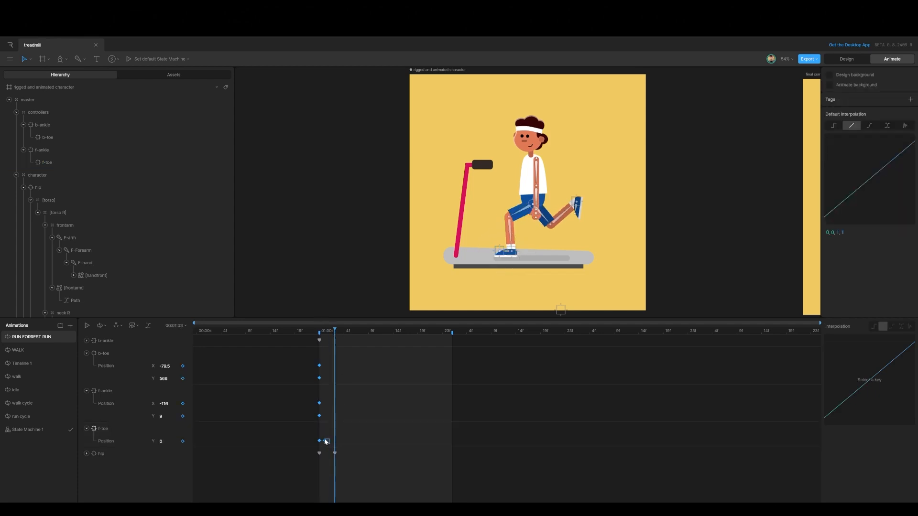
left_click(324, 440)
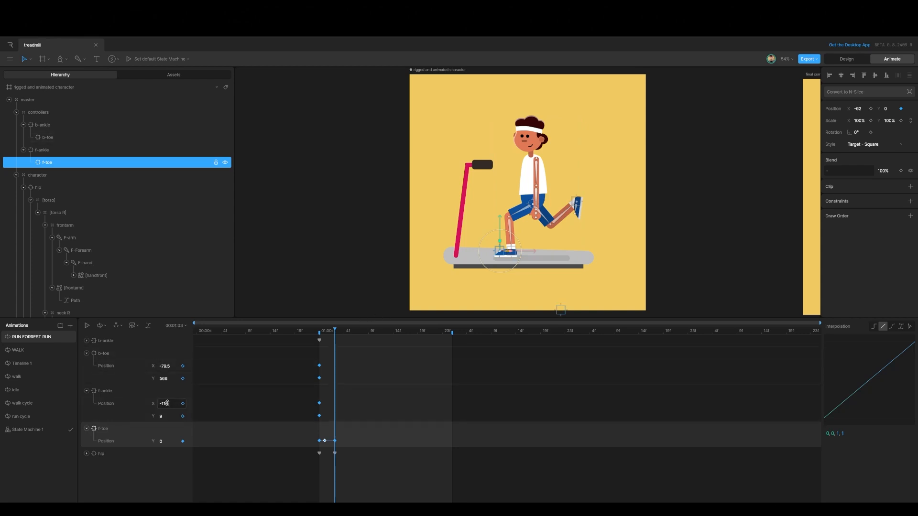
left_click_drag(165, 403, 286, 380)
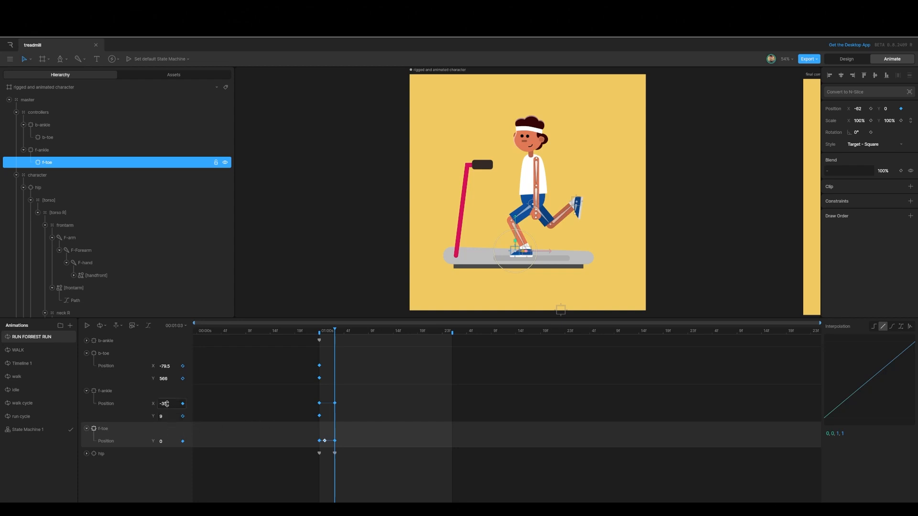
left_click_drag(163, 404, 379, 386)
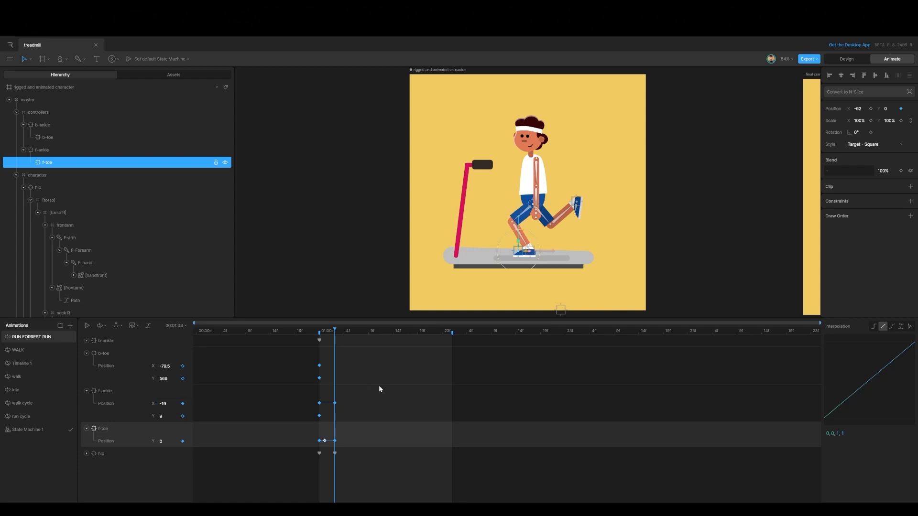
At 00:01:03, bring the back foot down and forward by moving the b-ankle controller to about X 111, Y -125
left_click(577, 200)
left_click_drag(578, 176, 590, 220)
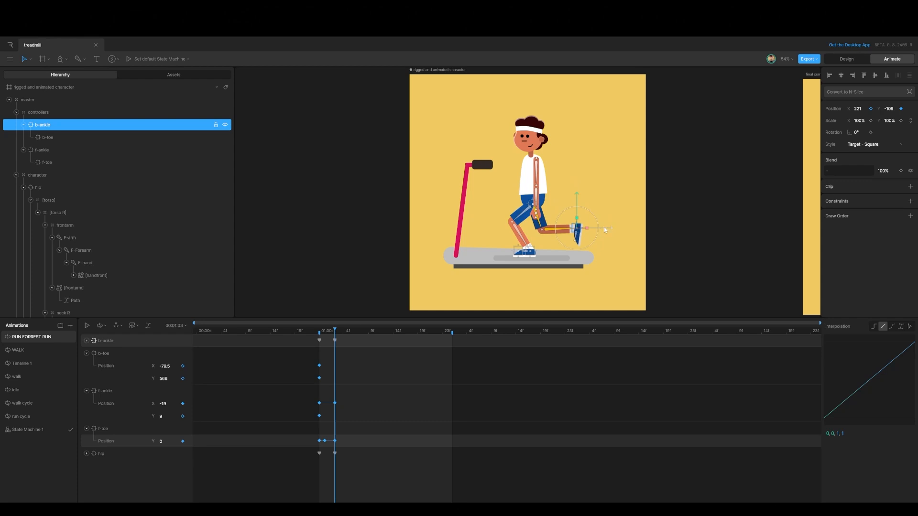
left_click_drag(604, 229, 583, 233)
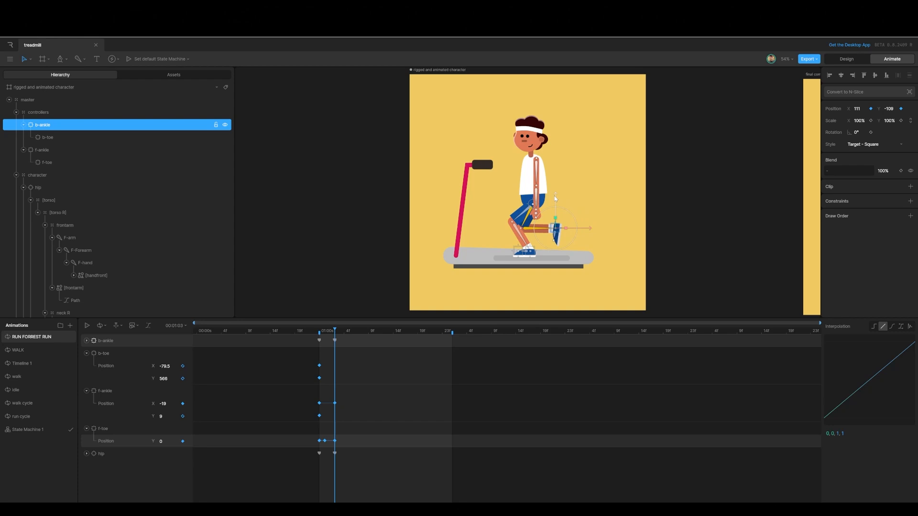
left_click_drag(555, 196, 557, 193)
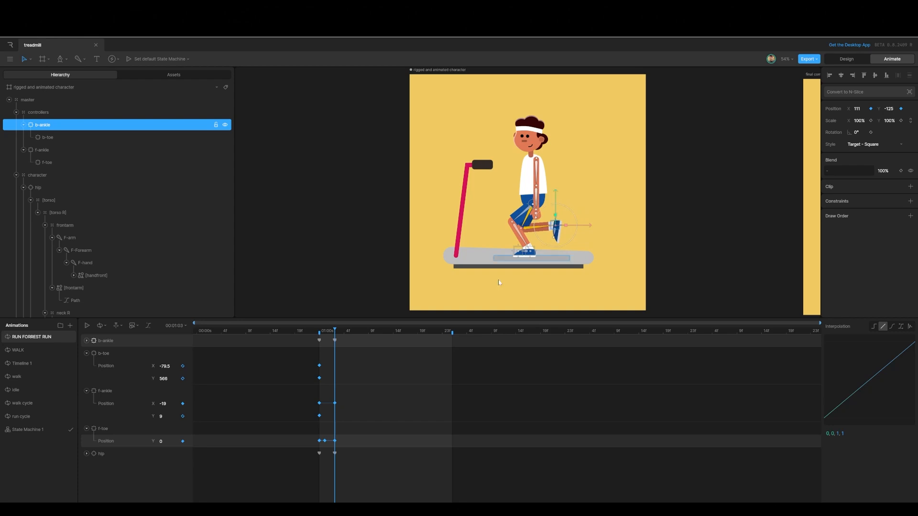
Key the b-toe controller's Y position of 568 at 00:01:03 and delete its X position key at 00:01:00
left_click(44, 165)
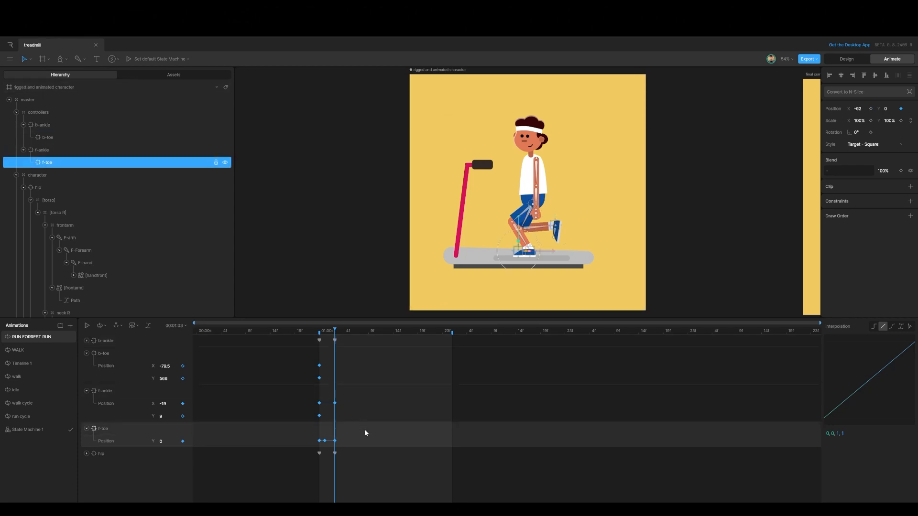
left_click(48, 138)
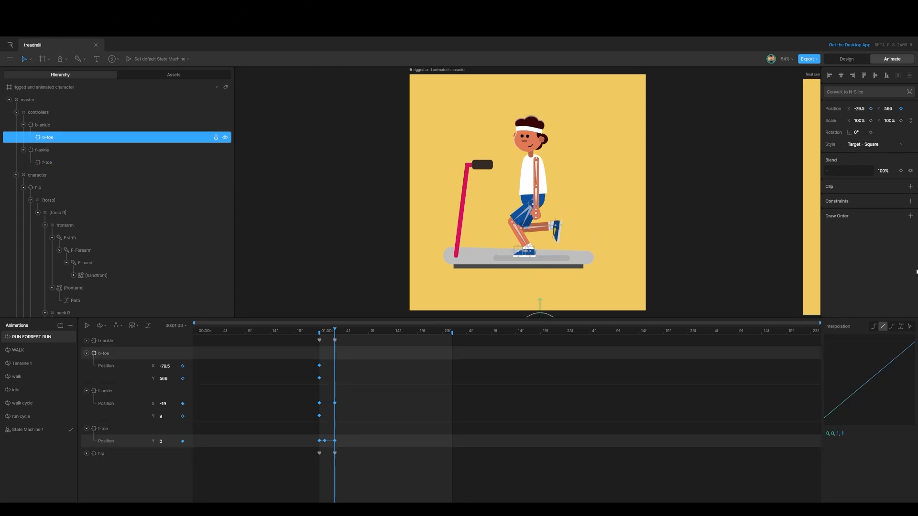
left_click(901, 109)
left_click(320, 366)
key("Delete")
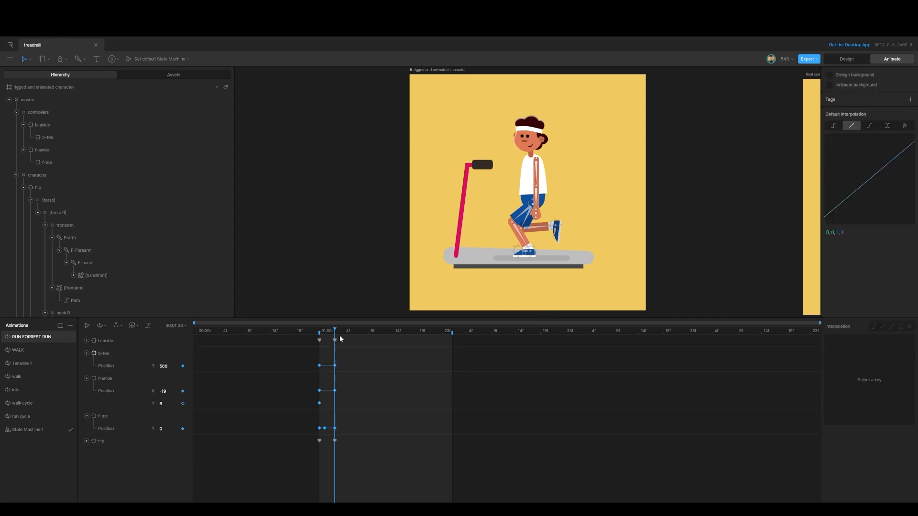
Repeat the f-ankle Y key of 9 at 00:01:03 and preview the motion so far
left_click(319, 403)
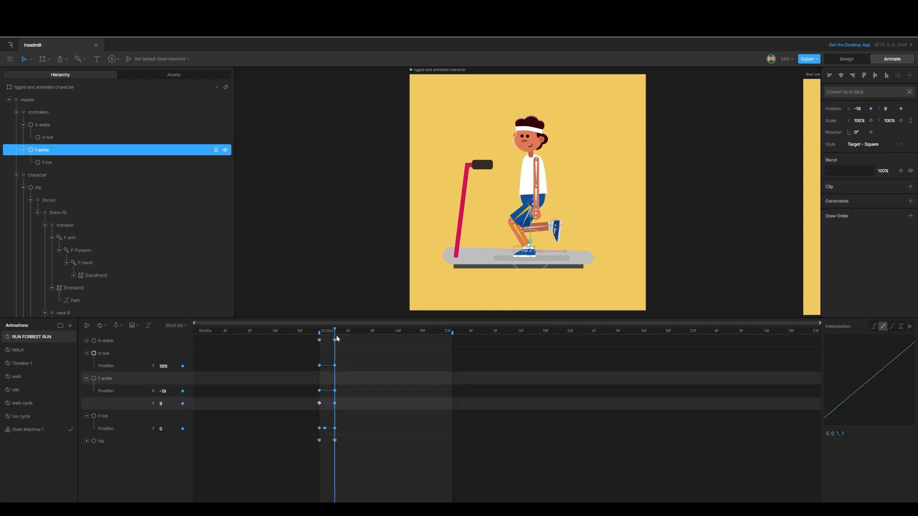
left_click_drag(330, 333, 363, 346)
left_click_drag(365, 330, 334, 347)
key("space")
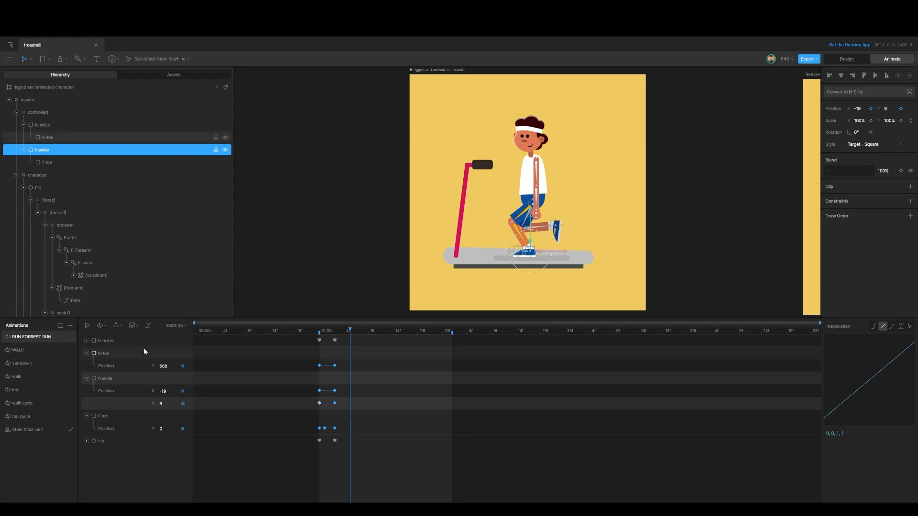
At 00:01:06, raise the hip controller to about Y 56 and shift f-ankle back to about X 48.5, Y 9
left_click(99, 440)
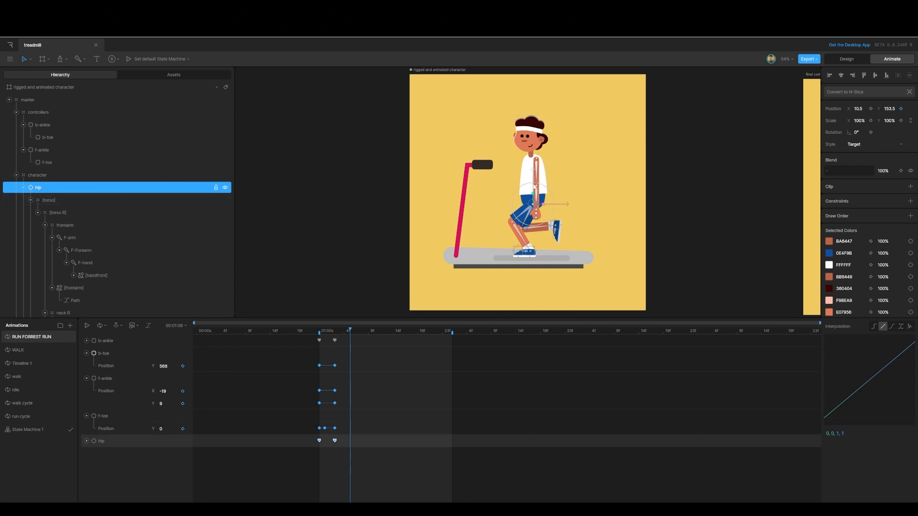
left_click_drag(534, 185, 529, 164)
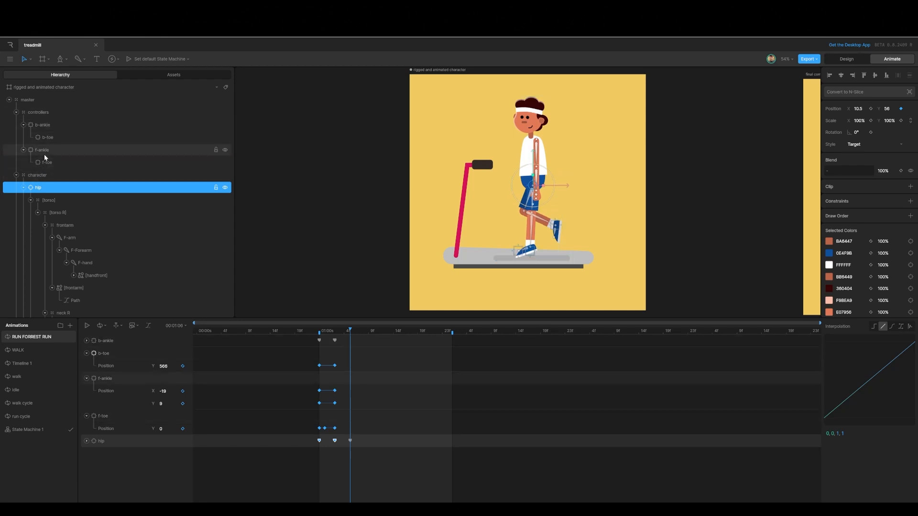
key("Escape")
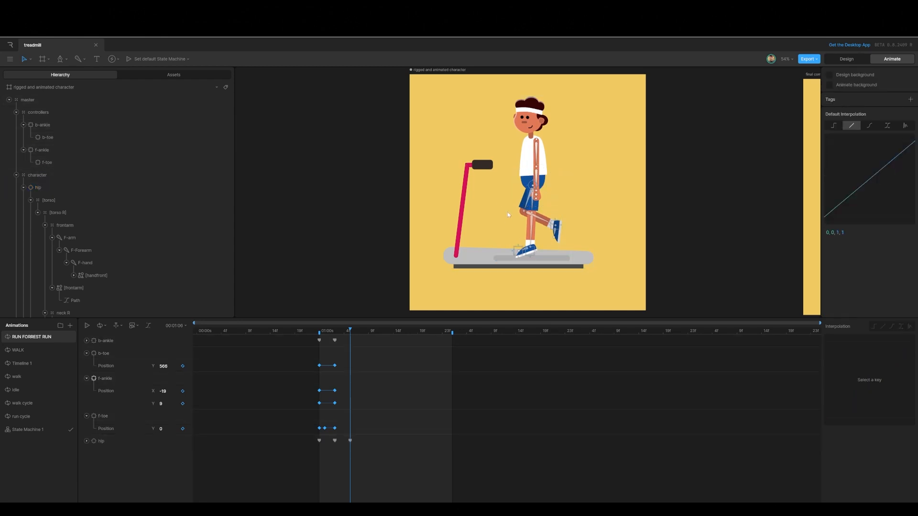
left_click(50, 151)
left_click_drag(558, 250, 575, 246)
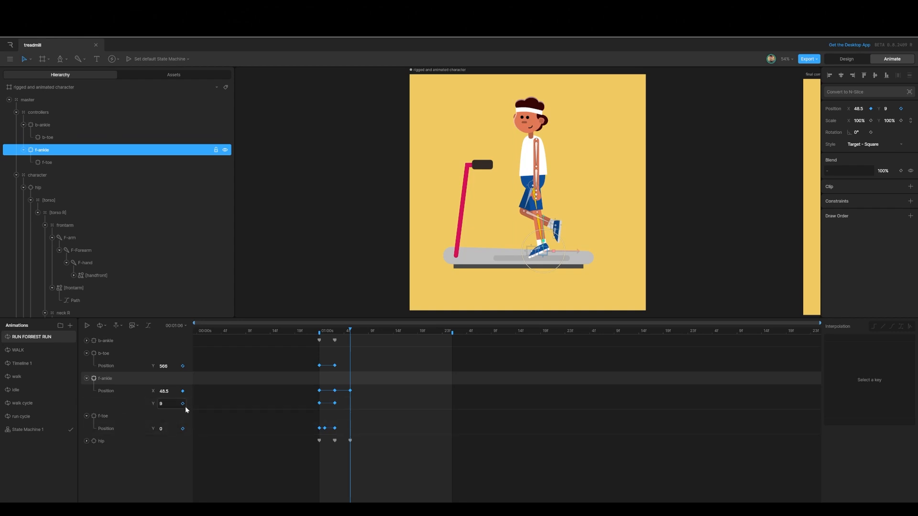
At 00:01:06, lift the back leg through by moving the b-ankle controller to about X -41.5, Y -162
left_click(87, 341)
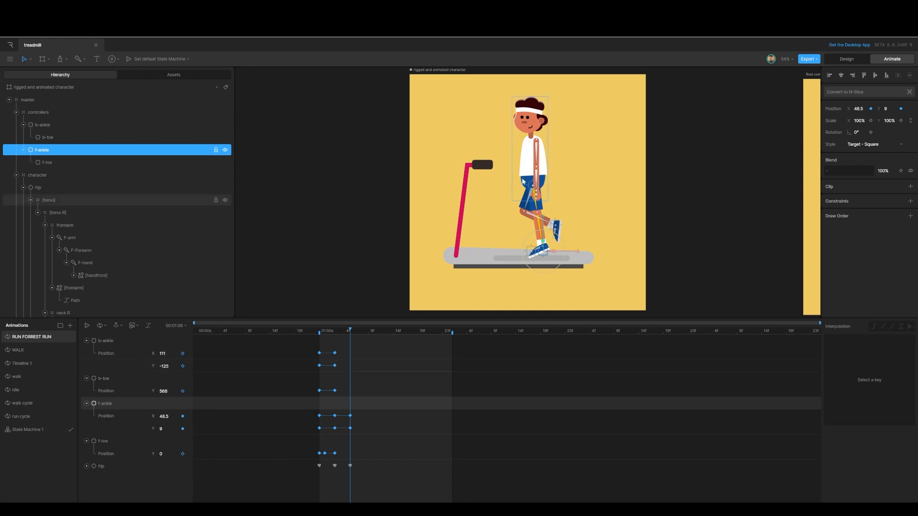
left_click(48, 126)
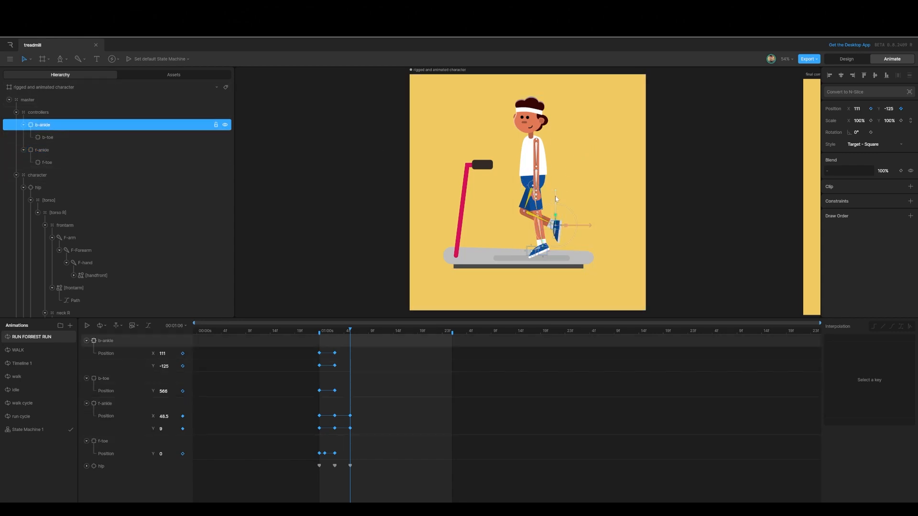
left_click_drag(556, 199, 554, 185)
left_click_drag(582, 215, 550, 222)
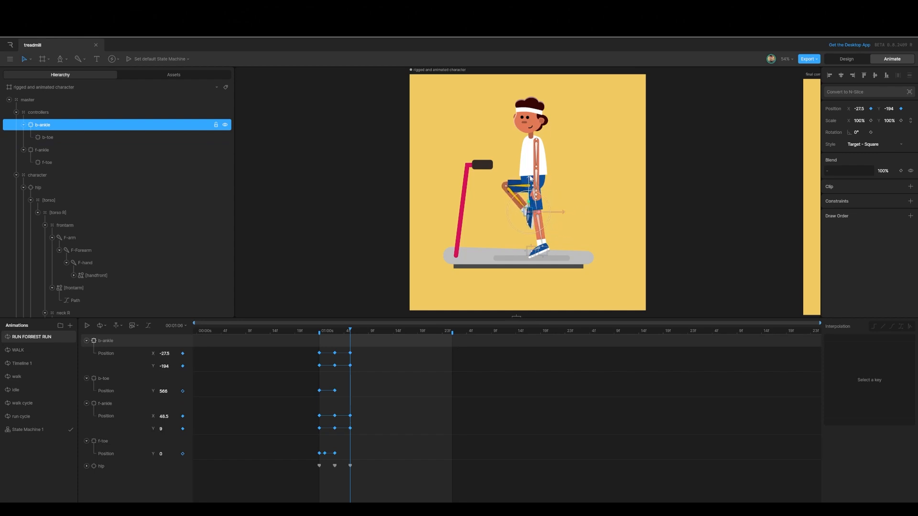
left_click_drag(530, 181, 529, 187)
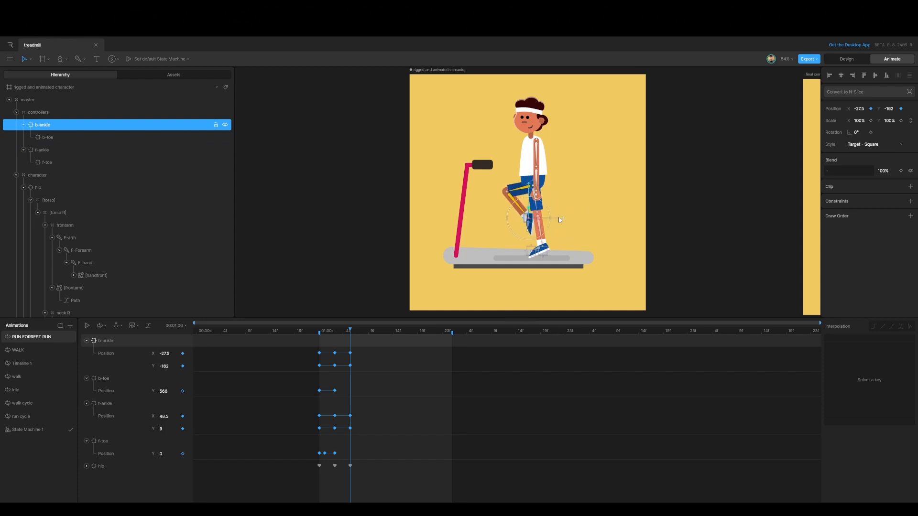
left_click_drag(558, 220, 553, 220)
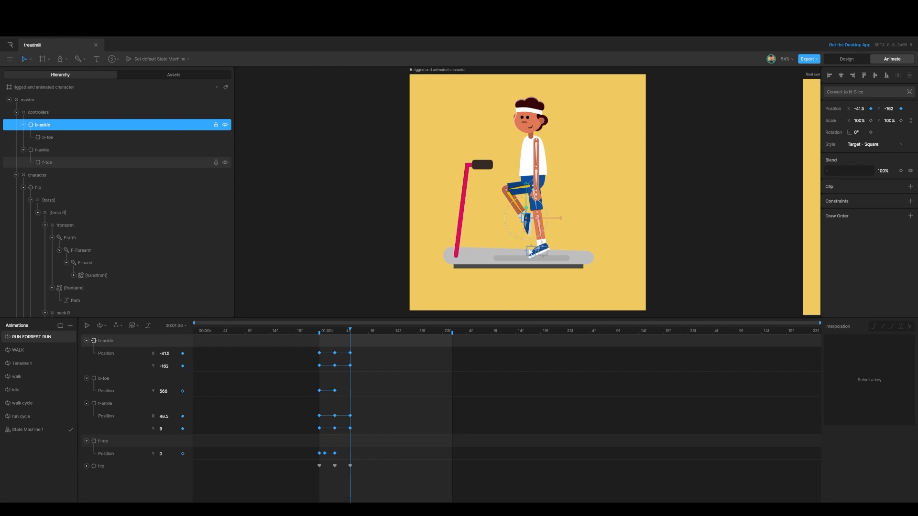
At 00:01:06, key the b-toe controller's current Y position and repeat the f-toe Y key of 0
left_click(44, 138)
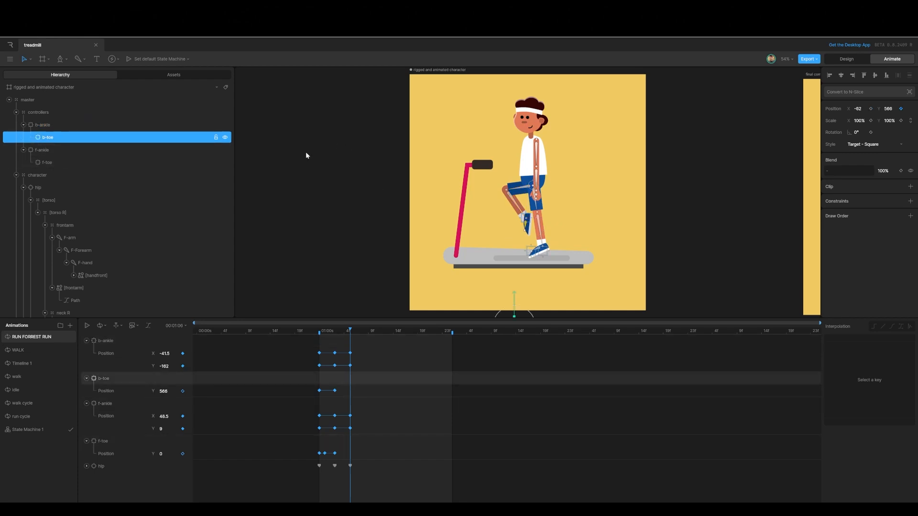
left_click(901, 109)
left_click(334, 454)
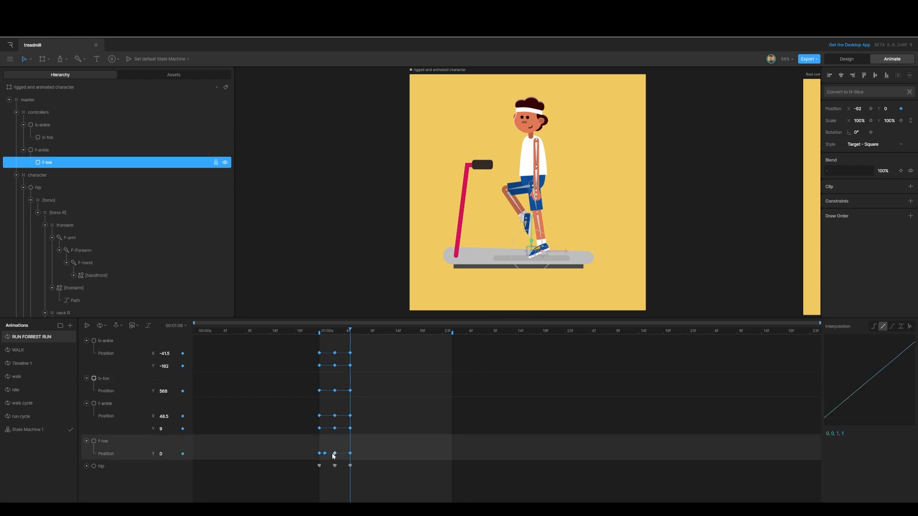
At 00:01:09, raise the hip controller to about Y 31 for the airborne pose
mouse_move(350, 331)
left_mouse_down()
mouse_move(321, 340)
mouse_move(349, 339)
left_mouse_up()
key("period")
key("period")
key("period")
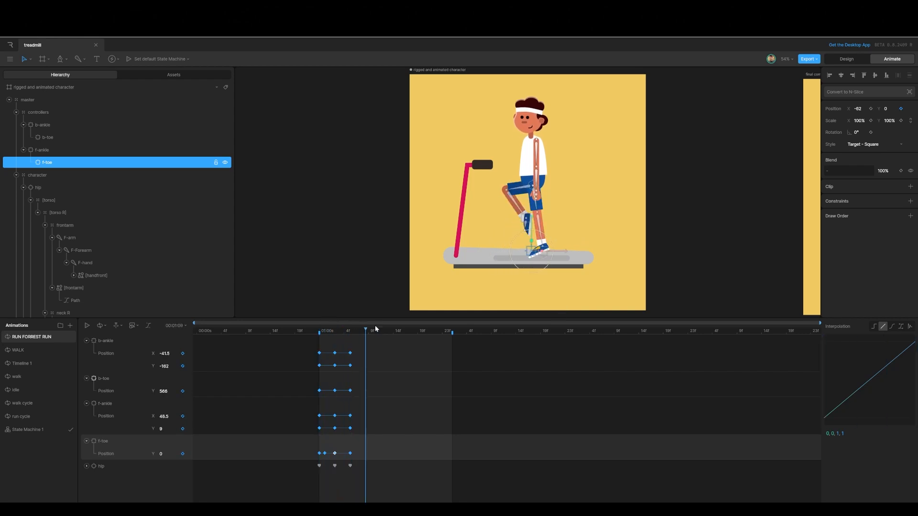
left_click(531, 185)
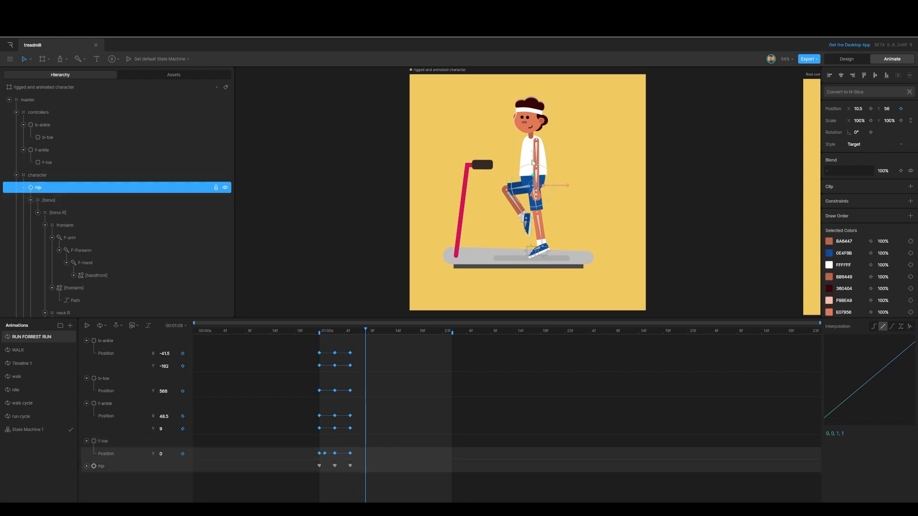
left_click_drag(533, 162, 534, 151)
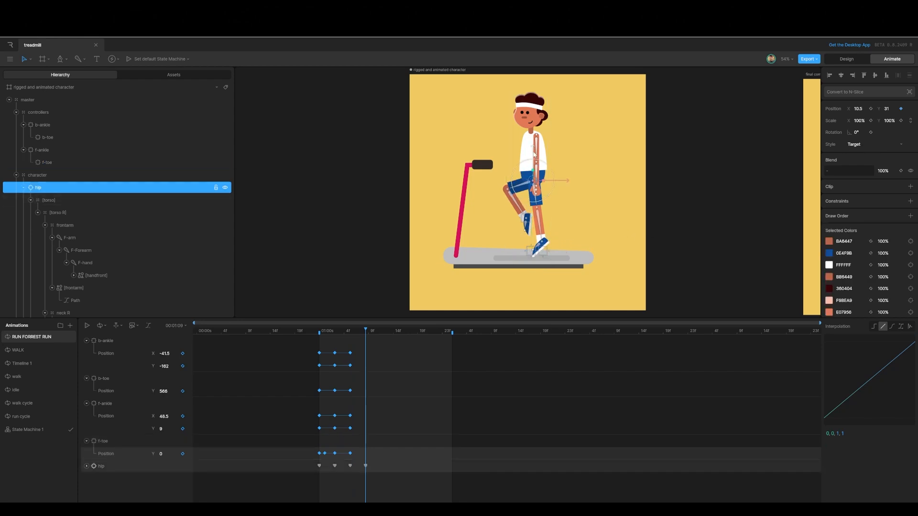
At 00:01:09, kick the front foot back with f-ankle at about X 186.5, Y -162 and f-toe at about Y 139
left_click(548, 254)
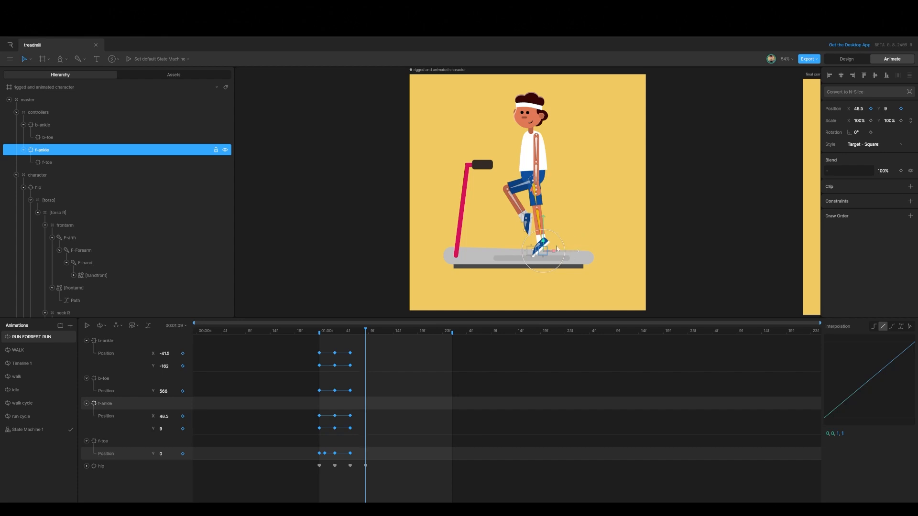
left_click_drag(556, 248, 562, 226)
left_click(553, 219)
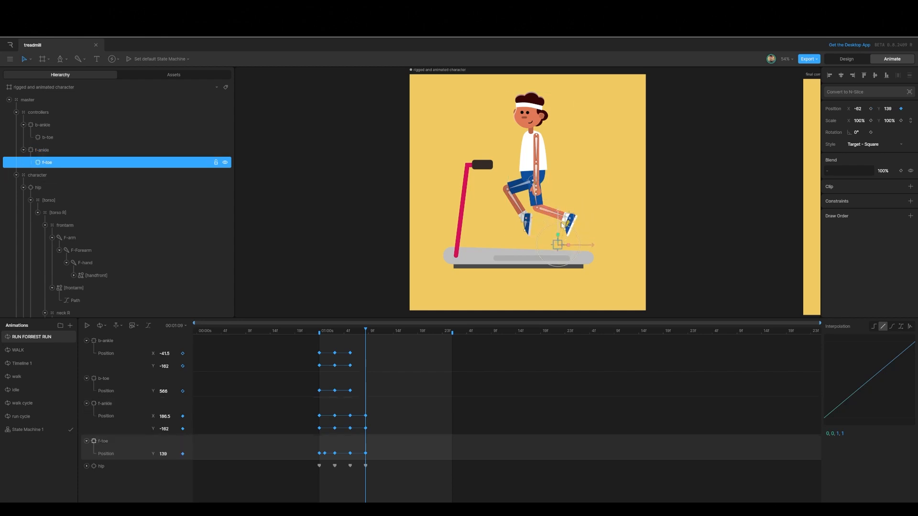
At 00:01:09, extend the b-ankle controller forward to about X -158, Y -131 and level the foot with b-toe at about Y 1.5
left_click(524, 221)
left_click_drag(551, 221, 501, 225)
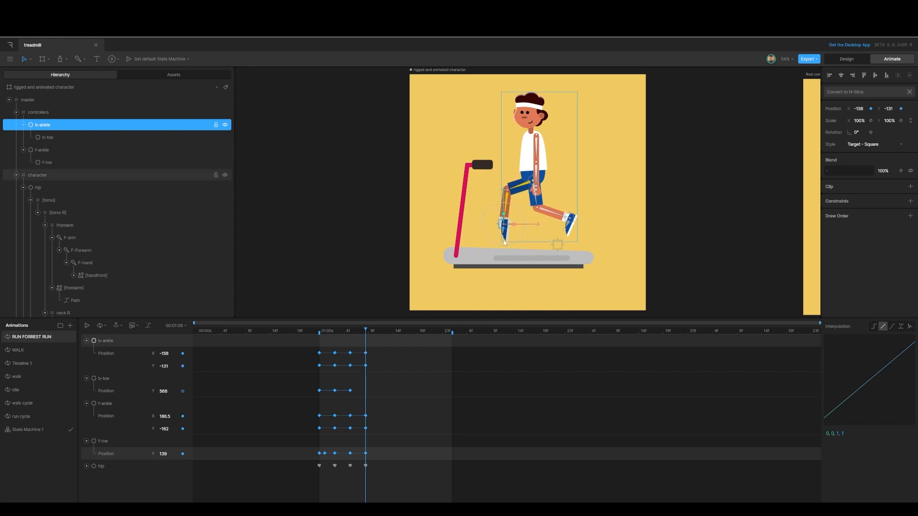
left_click(42, 137)
left_click_drag(489, 301, 466, 193)
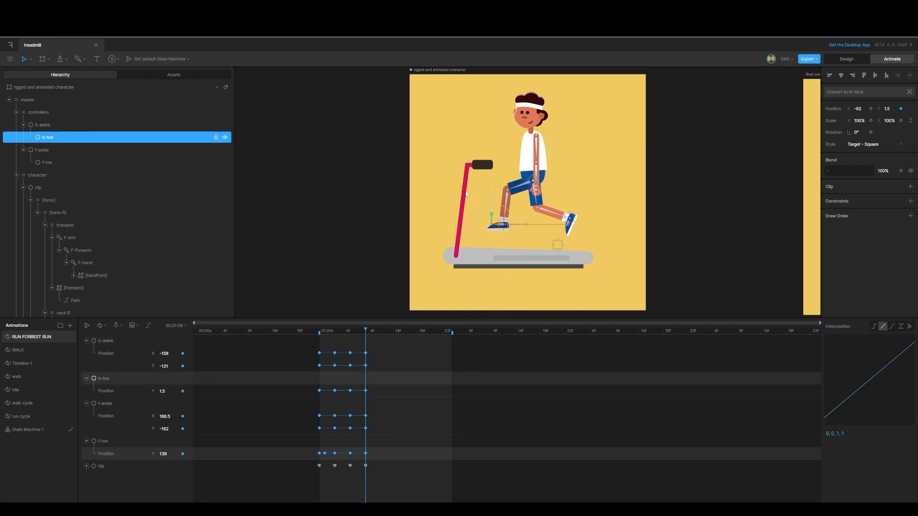
Select all keys from 00:01:00 to 00:01:09 and set their interpolation to the cubic ease curve .42, 0, .58, 1
mouse_move(365, 329)
left_mouse_down()
mouse_move(319, 343)
mouse_move(365, 340)
left_mouse_up()
left_click_drag(376, 479, 311, 351)
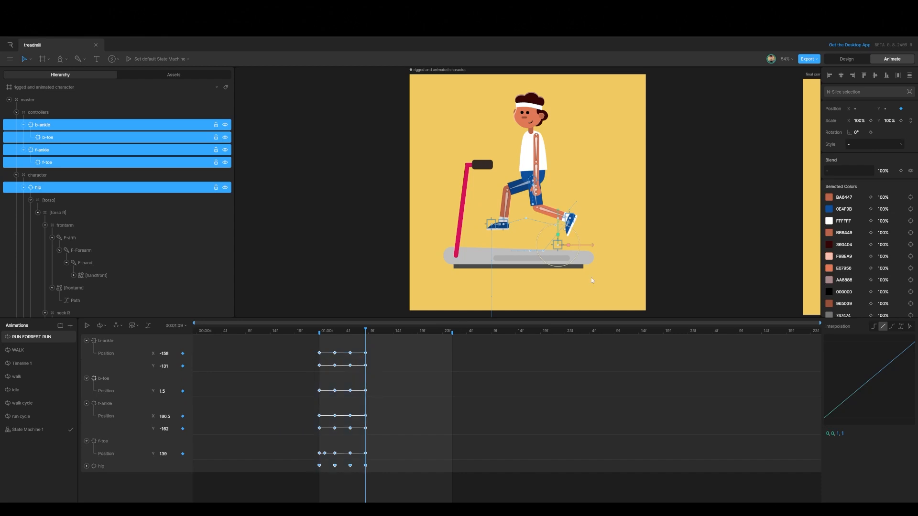
left_click(892, 327)
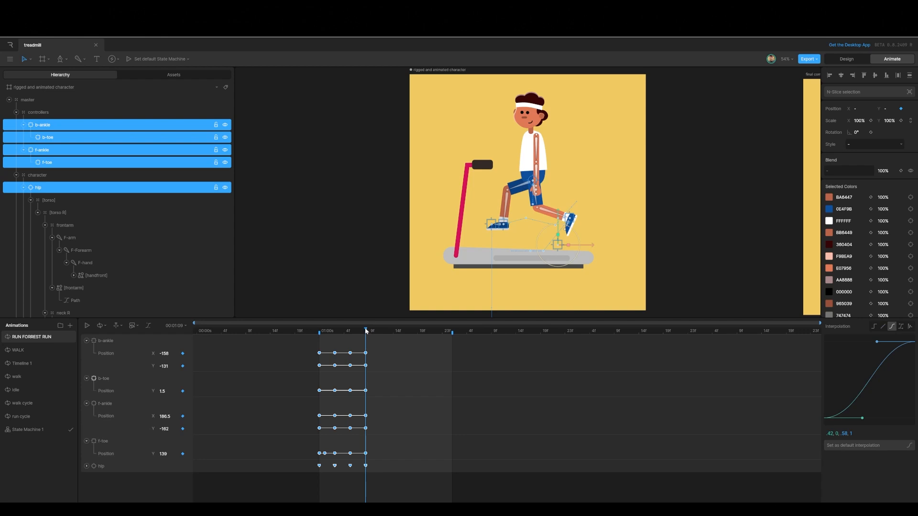
Move the playhead to 00:01:12 and collapse the b-ankle, b-toe, f-ankle and f-toe tracks in the timeline
left_click_drag(366, 330, 381, 338)
left_click(87, 340)
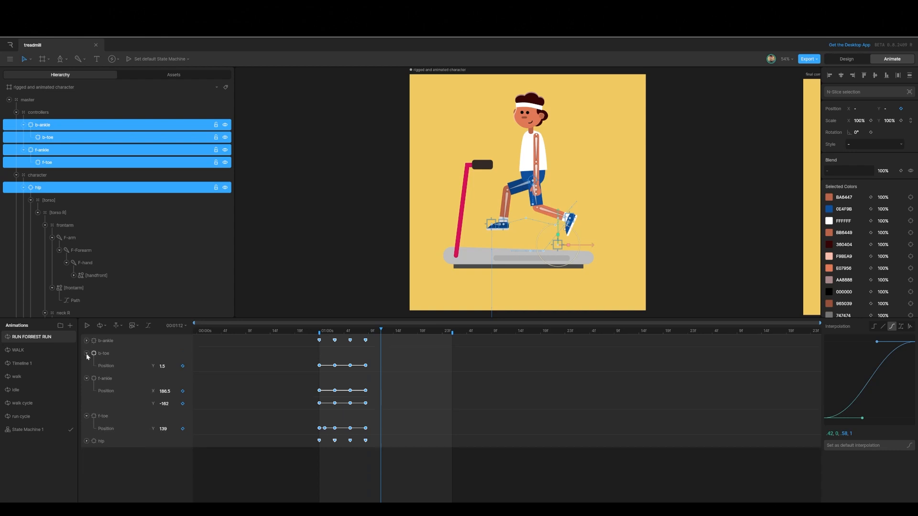
left_click(86, 354)
left_click(86, 366)
left_click(86, 378)
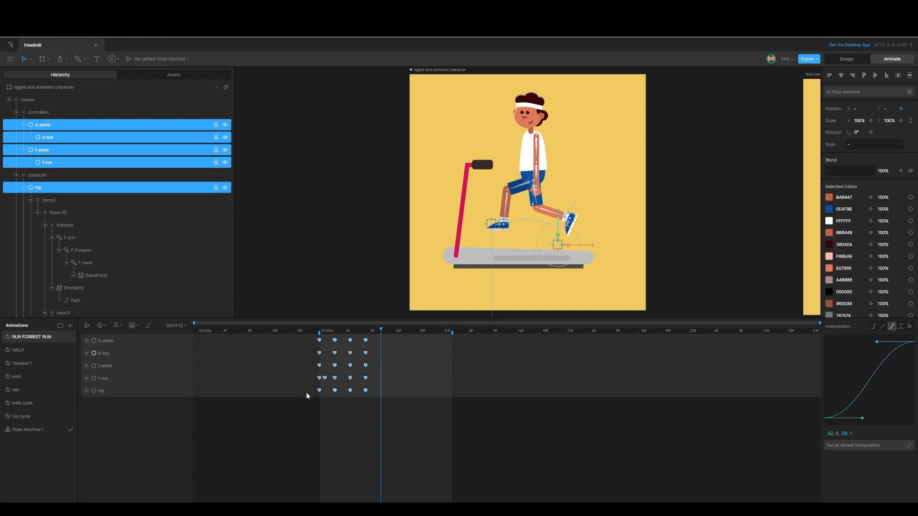
Duplicate the hip controller's keys so its up-and-down motion repeats from 00:01:12 through 00:02:00
left_click(319, 390)
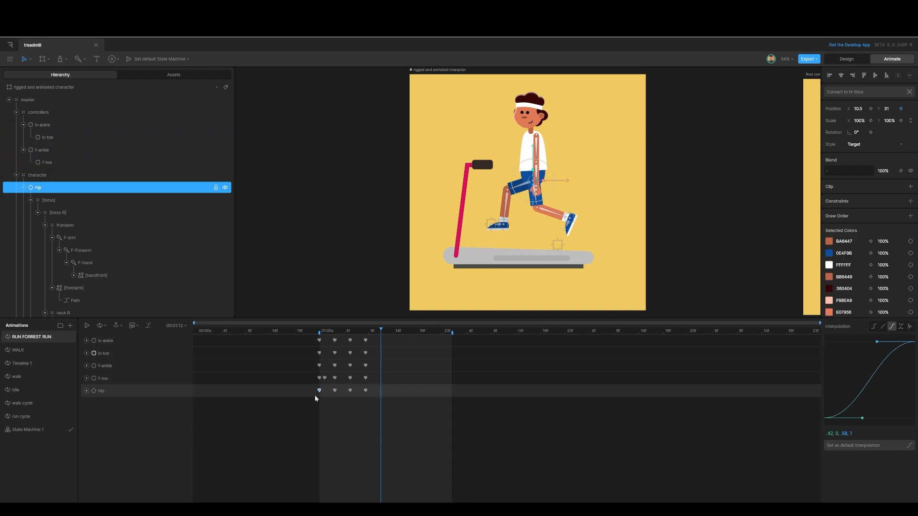
key("ctrl+v")
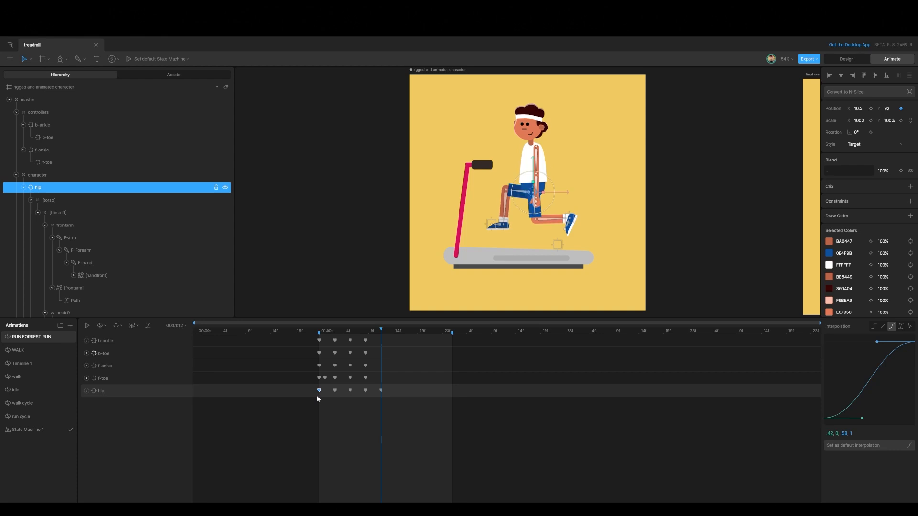
left_click_drag(312, 402, 387, 391)
key("ctrl+v")
key("ctrl+z")
key("ctrl+c")
key("ctrl+v")
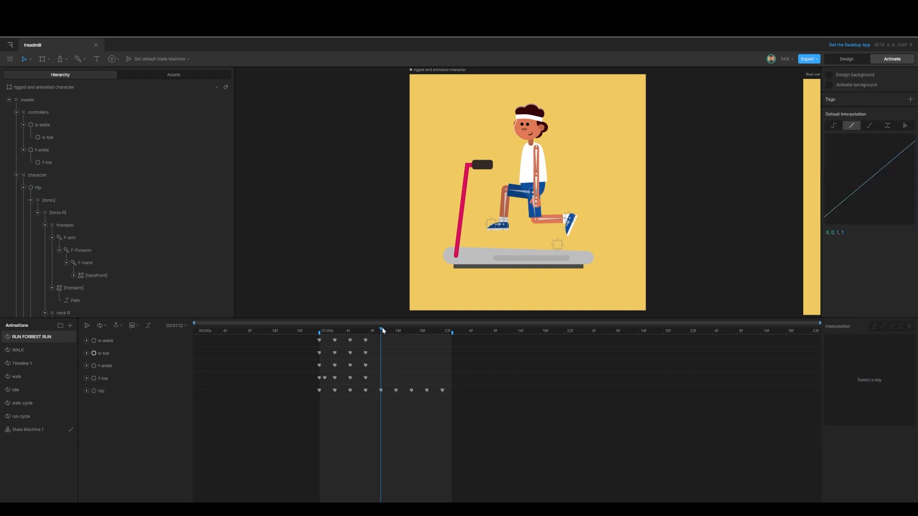
Trim the work area's end to 00:02:00 and return the playhead to 00:01:12
mouse_move(383, 330)
left_mouse_down()
mouse_move(321, 345)
mouse_move(454, 336)
mouse_move(442, 337)
left_mouse_up()
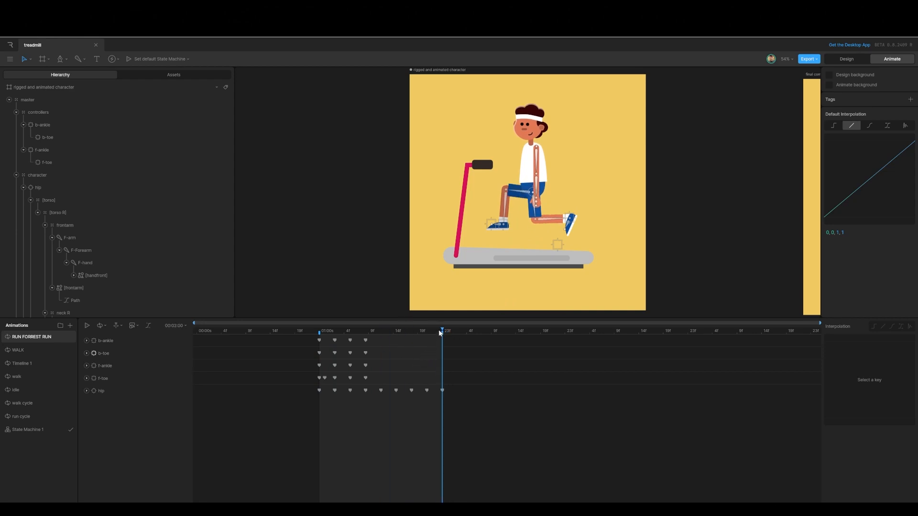
left_click_drag(439, 332, 381, 331)
key("space")
Copy the four f-ankle keys from 00:01:00 to 00:01:09 and paste them onto b-ankle starting at 00:01:12
left_click(319, 366)
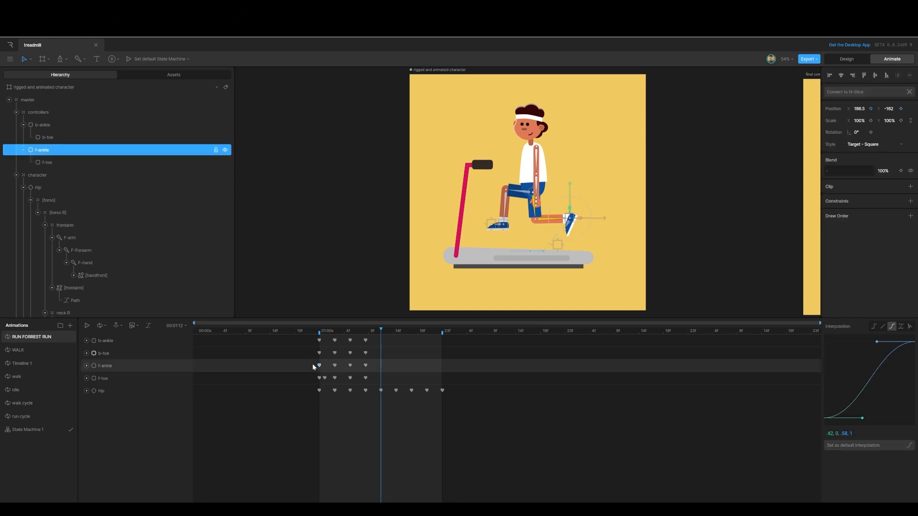
left_click_drag(309, 362, 369, 368)
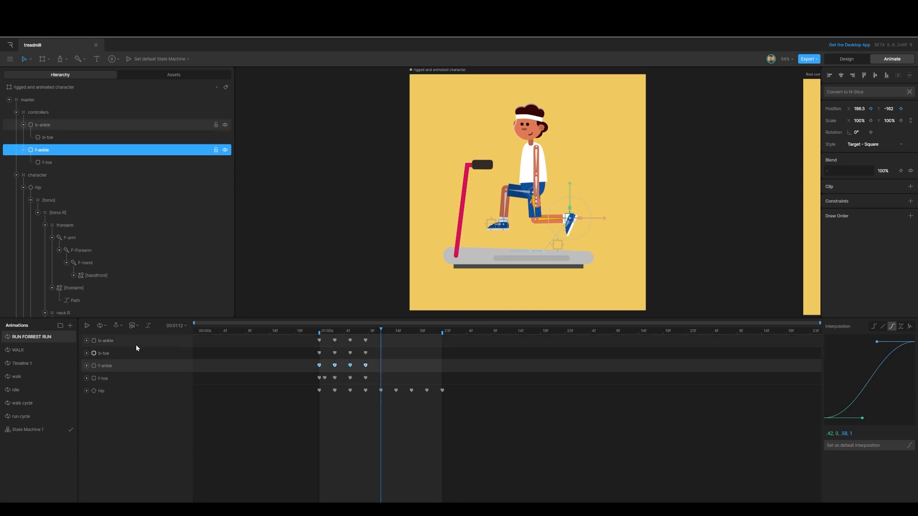
left_click(122, 351)
left_click(122, 340)
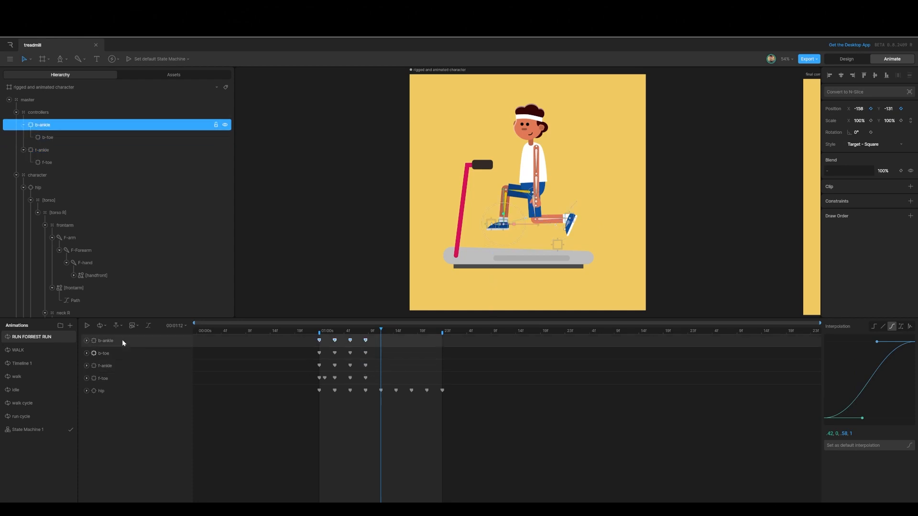
key("ctrl+v")
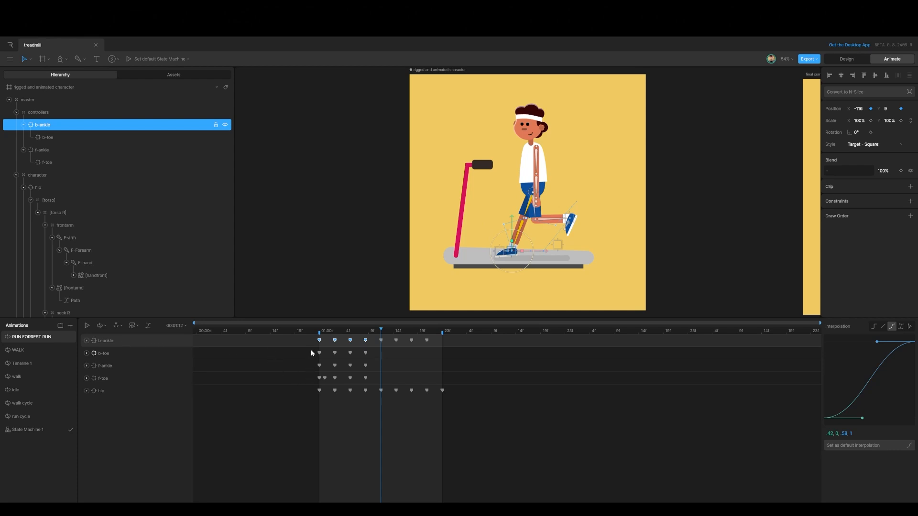
Copy the first four b-ankle keys and paste them onto f-ankle starting at 00:01:12
left_click_drag(310, 338, 369, 342)
left_click(111, 368)
key("ctrl+v")
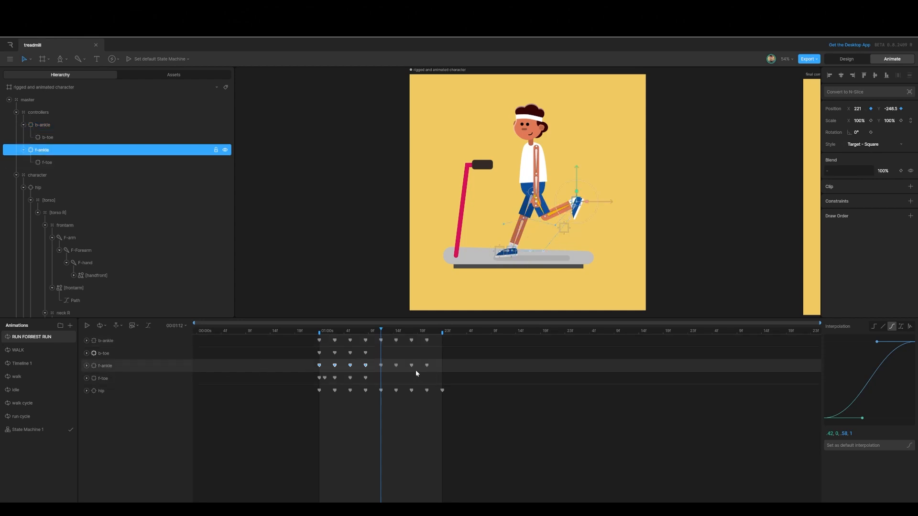
Copy the 00:01:00 keys of all hip, ankle and toe controllers to 00:02:00 to close the loop
left_click_drag(381, 330, 442, 341)
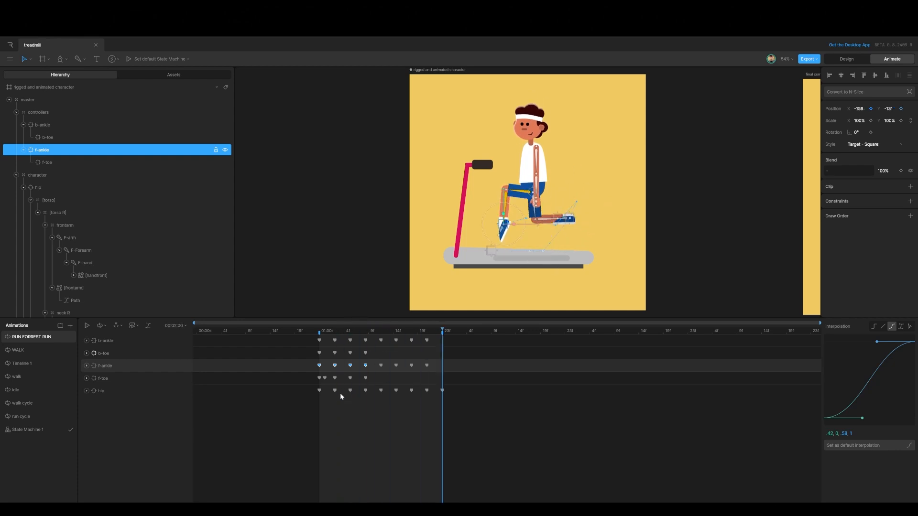
left_click_drag(304, 403, 320, 332)
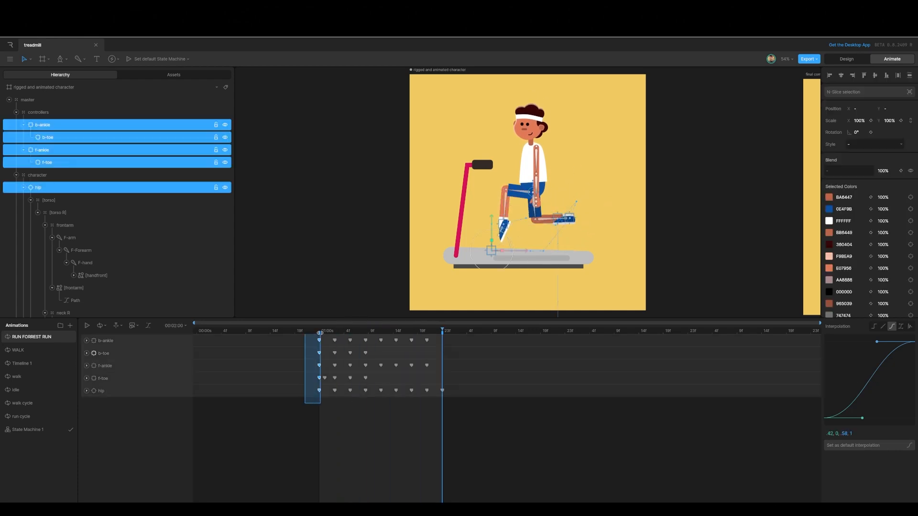
key("ctrl+c")
key("ctrl+v")
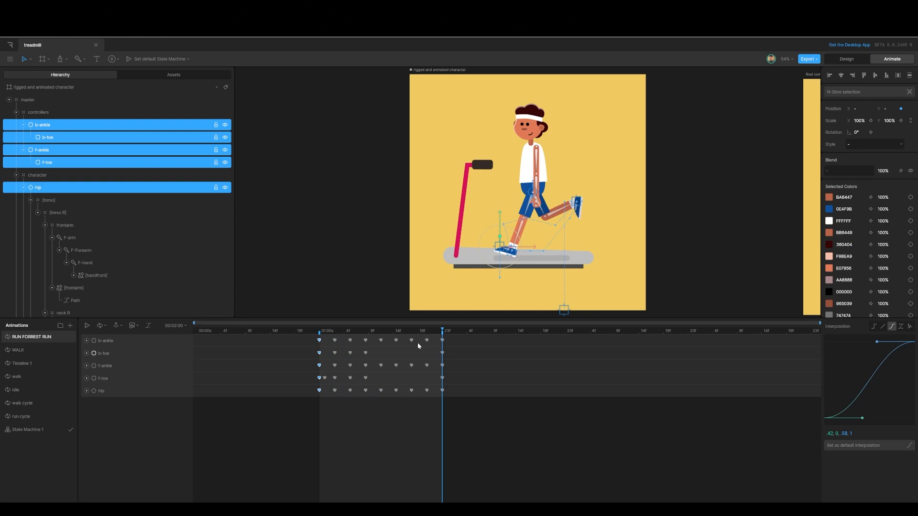
Copy the f-toe keys from 00:01:00 to 00:01:09 and paste them onto b-toe starting at 00:01:12
left_click_drag(440, 328, 379, 348)
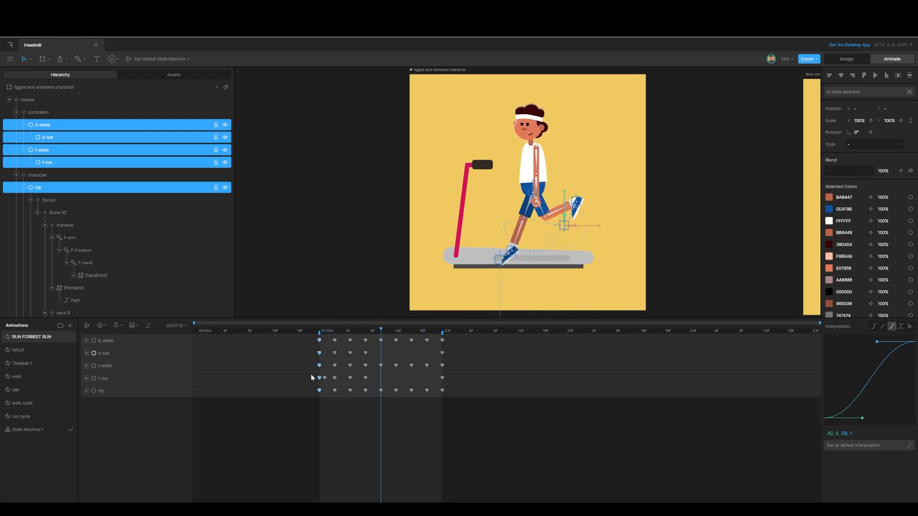
left_click_drag(311, 374, 370, 380)
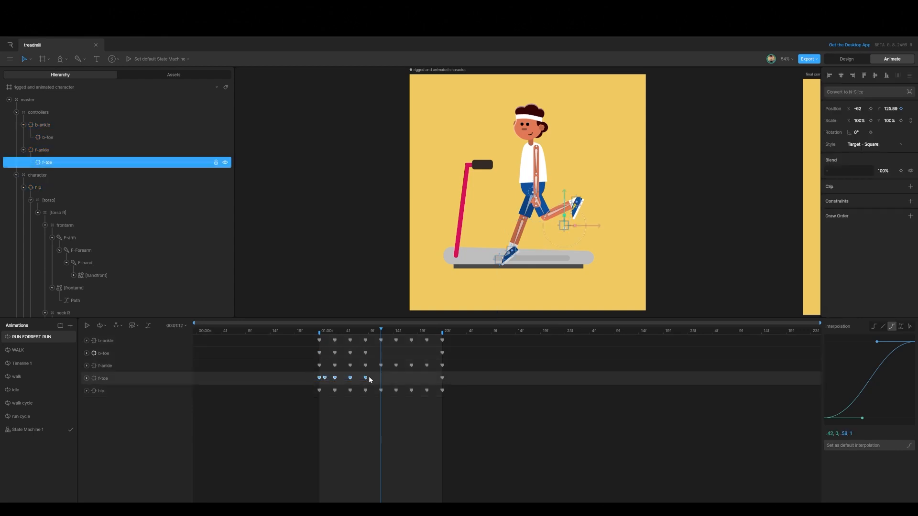
left_click(109, 354)
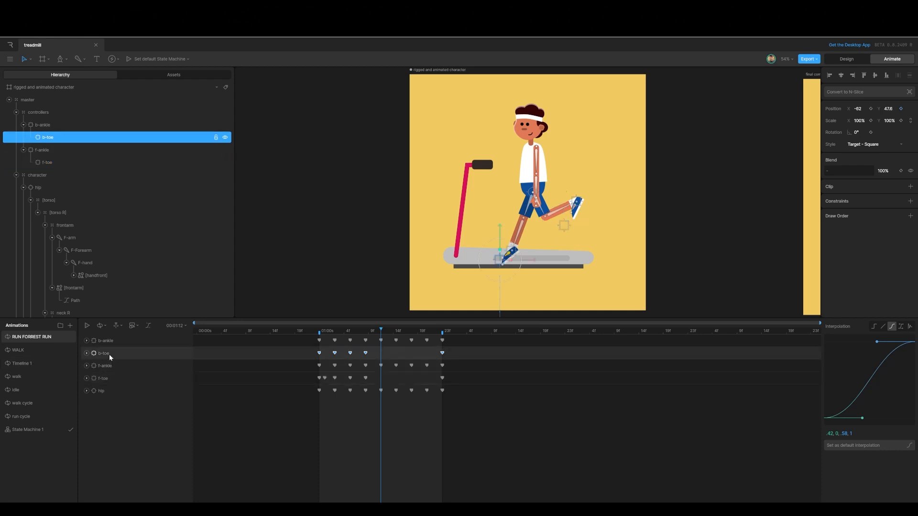
key("ctrl+v")
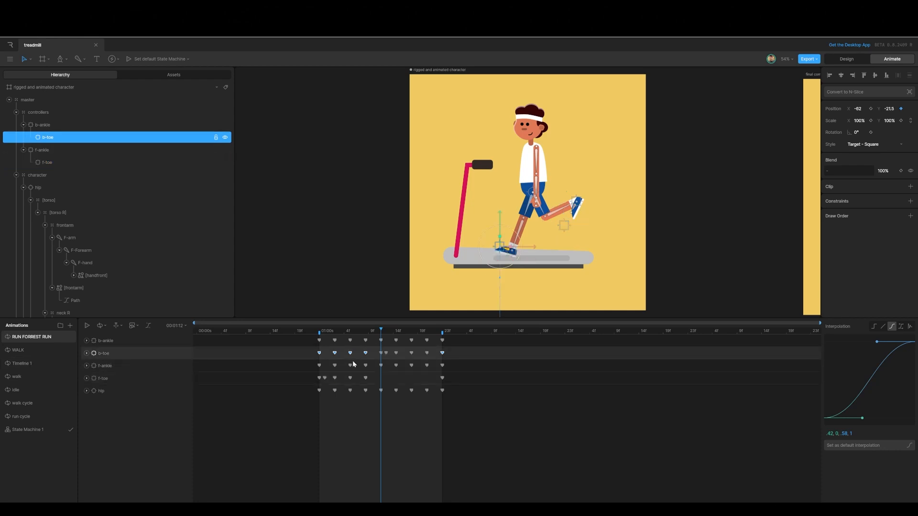
Copy the first four b-toe keys and paste them onto f-toe starting at 00:01:12
left_click_drag(382, 331, 381, 336)
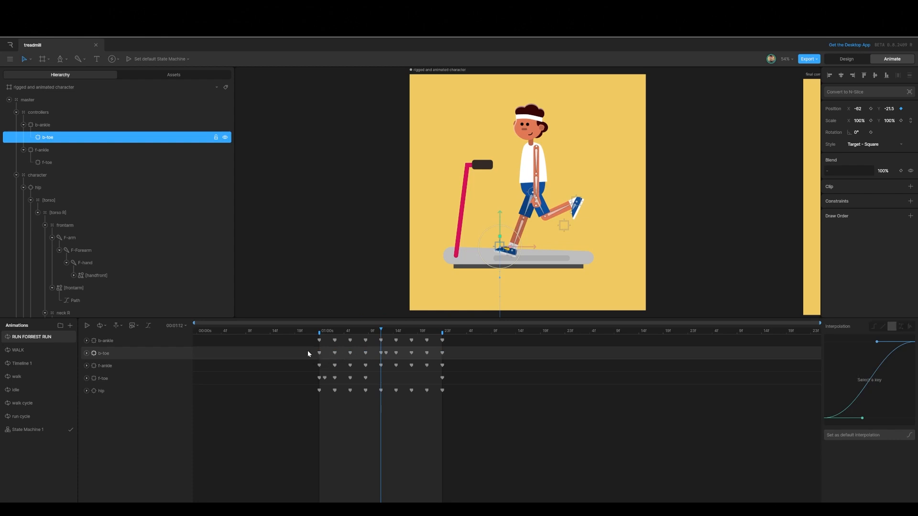
left_click_drag(308, 351, 370, 361)
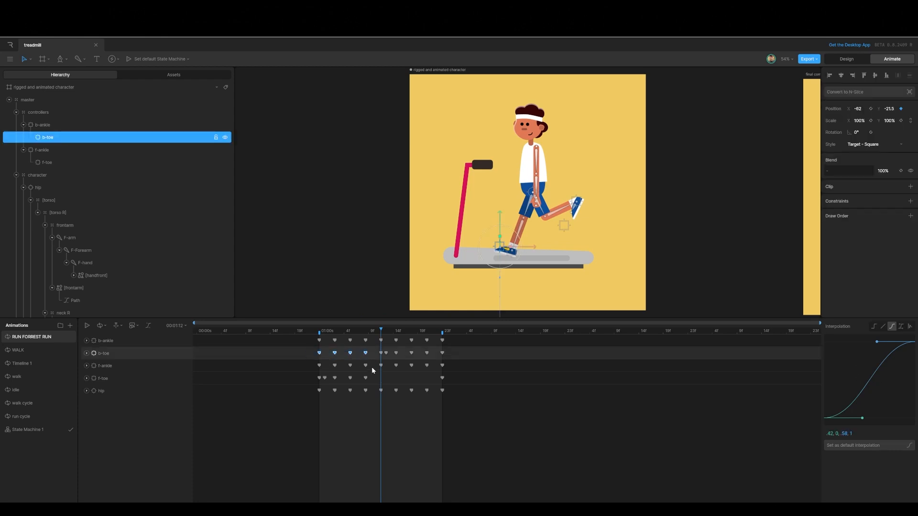
left_click(115, 379)
key("ctrl+v")
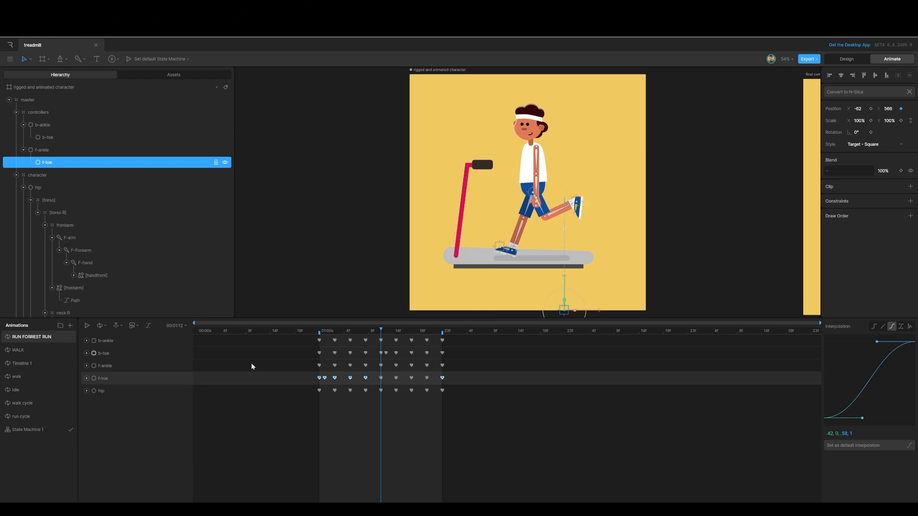
Play back the run cycle, select all its keys, and replay it from 00:01:00
key("space")
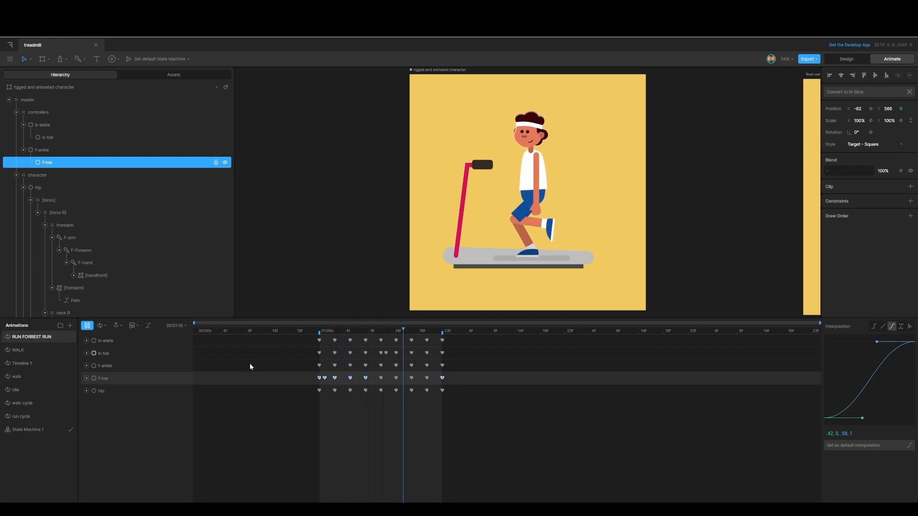
left_click_drag(466, 417, 295, 337)
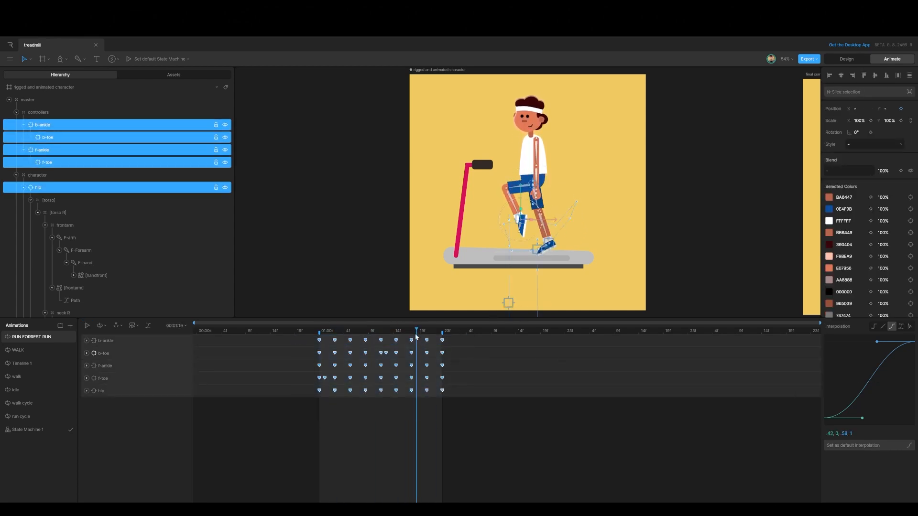
left_click_drag(416, 331, 320, 353)
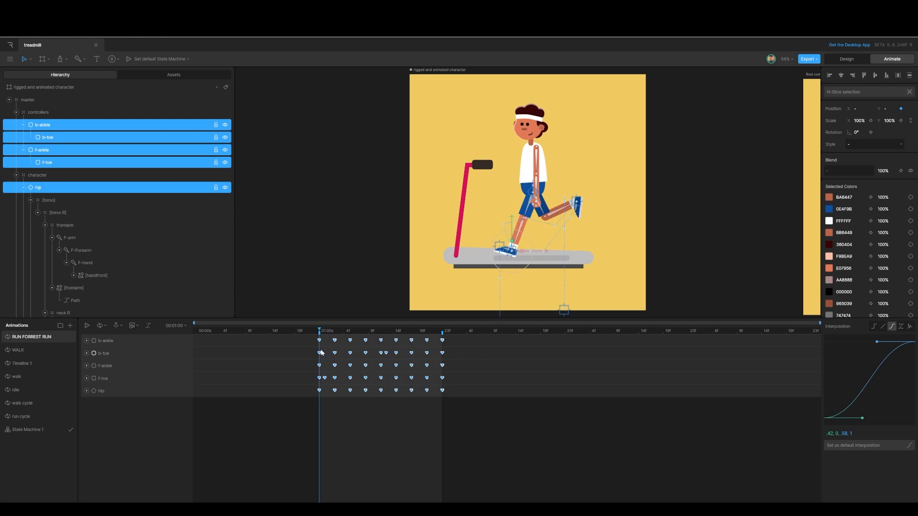
key("space")
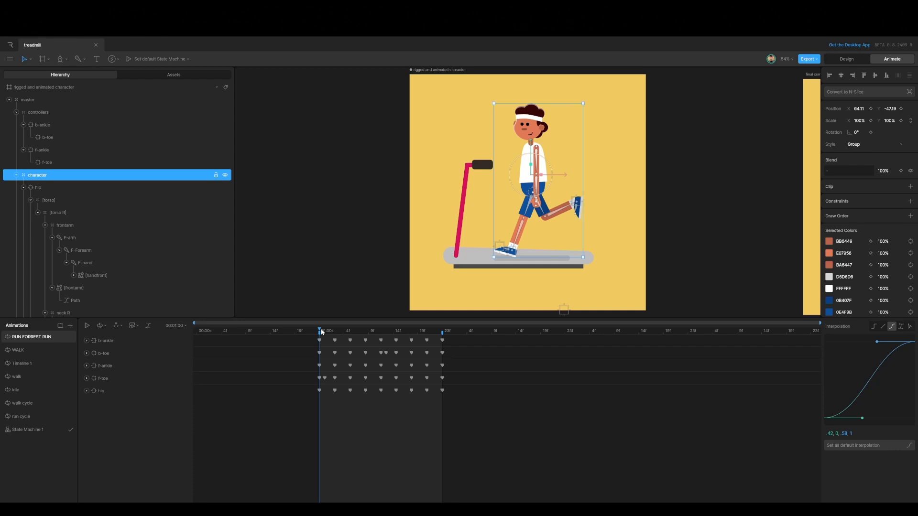
Key the character group's Y position at 00:01:06, and raise the group to Y -72 at 00:01:09
left_click(330, 331)
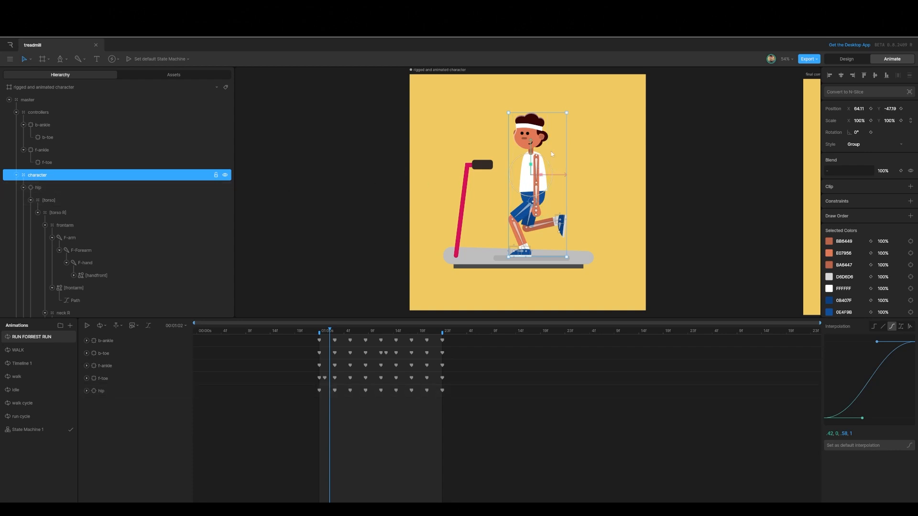
left_click_drag(330, 330, 350, 334)
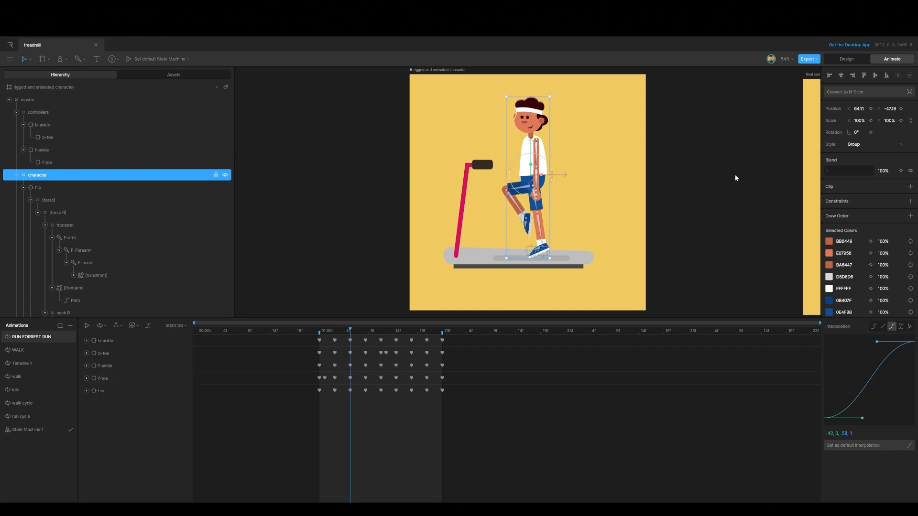
left_click(901, 109)
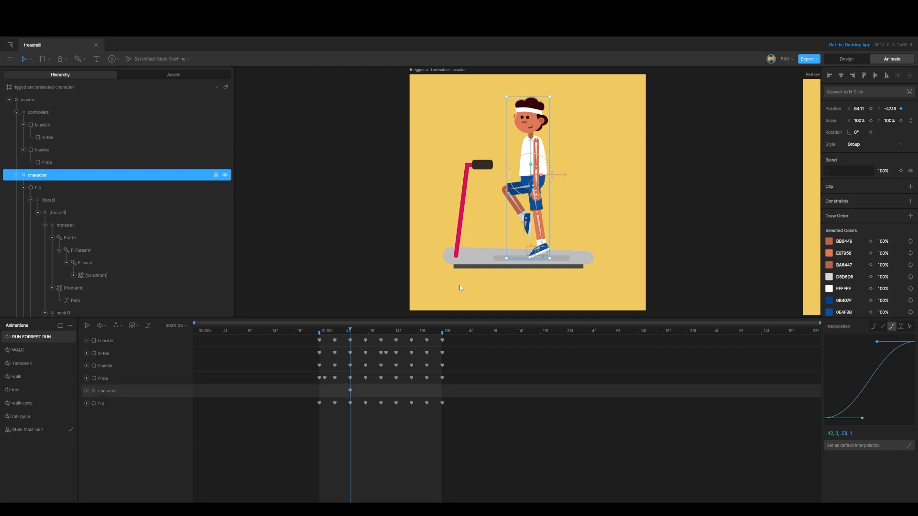
left_click_drag(350, 330, 365, 329)
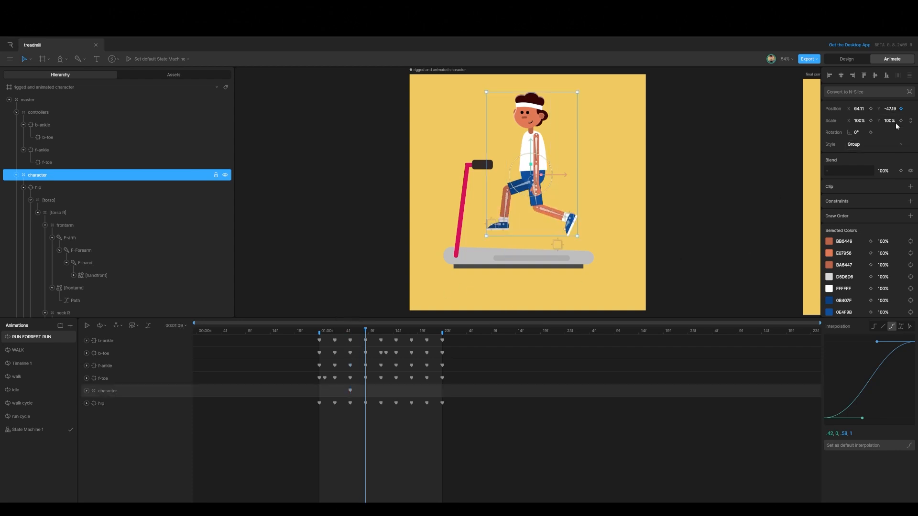
left_click_drag(892, 108, 893, 120)
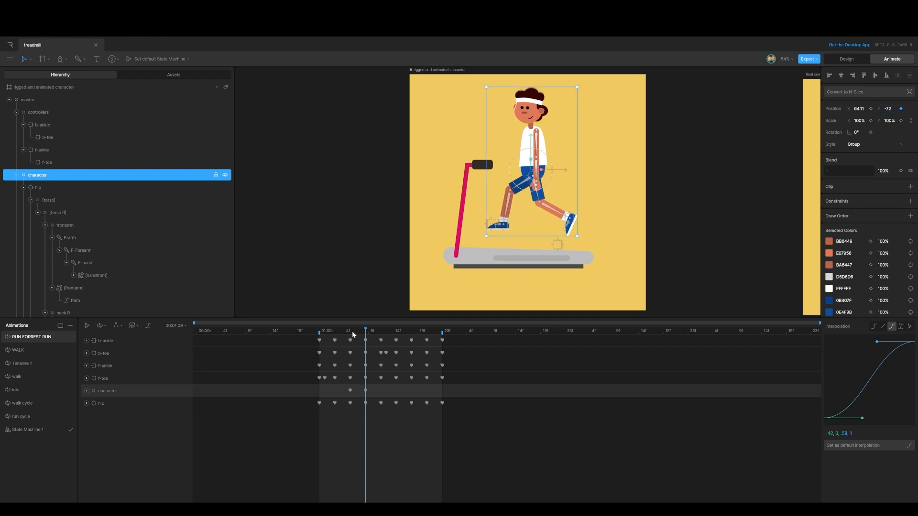
Copy the character group's 00:01:06 key to 00:01:12 and apply cubic interpolation to the group's keys
key("Right")
key("Right")
key("Right")
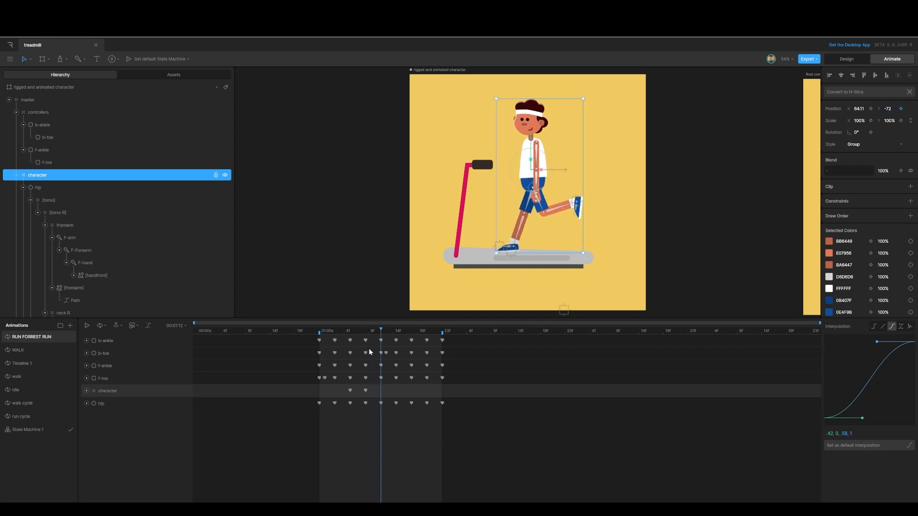
left_click_drag(351, 389, 384, 395)
key("ctrl+v")
left_click(892, 326)
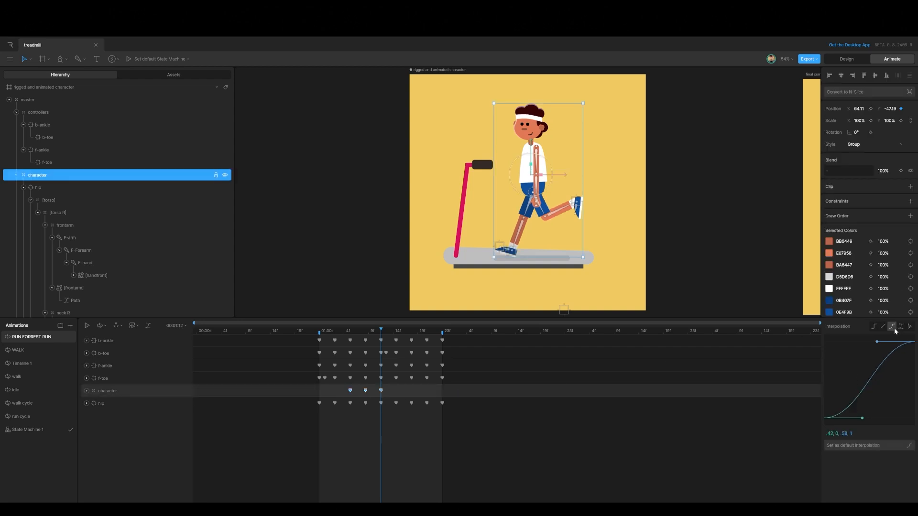
In the graph editor, reshape the easing of the character's Y-position key at 00:01:06 to about .25, .43, .58, 1
left_click(86, 391)
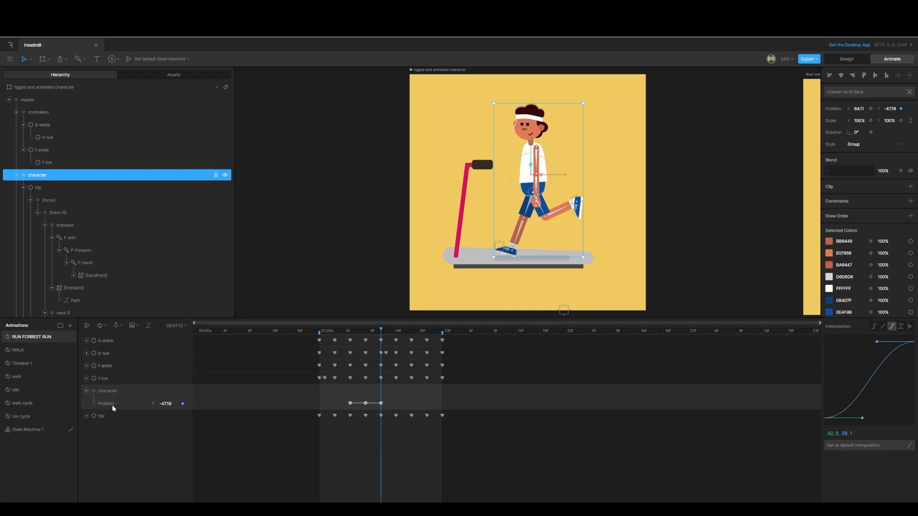
left_click(148, 326)
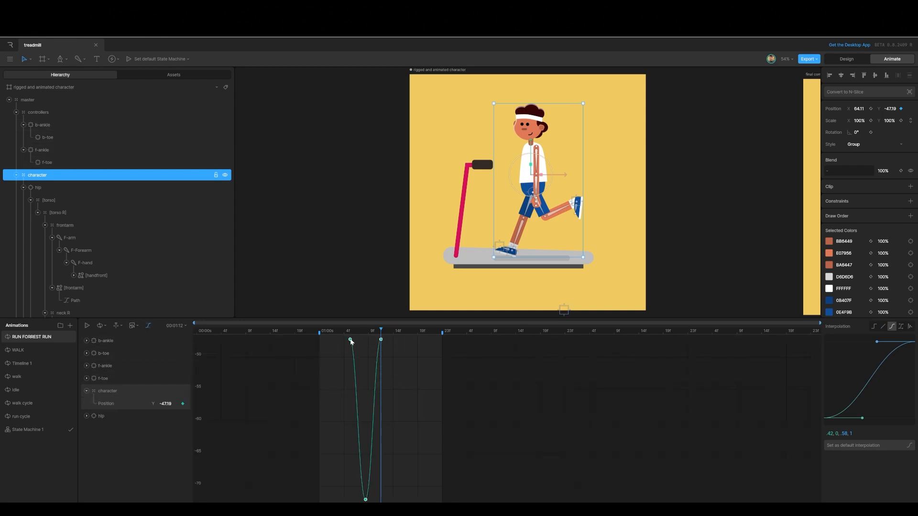
left_click_drag(354, 336, 350, 337)
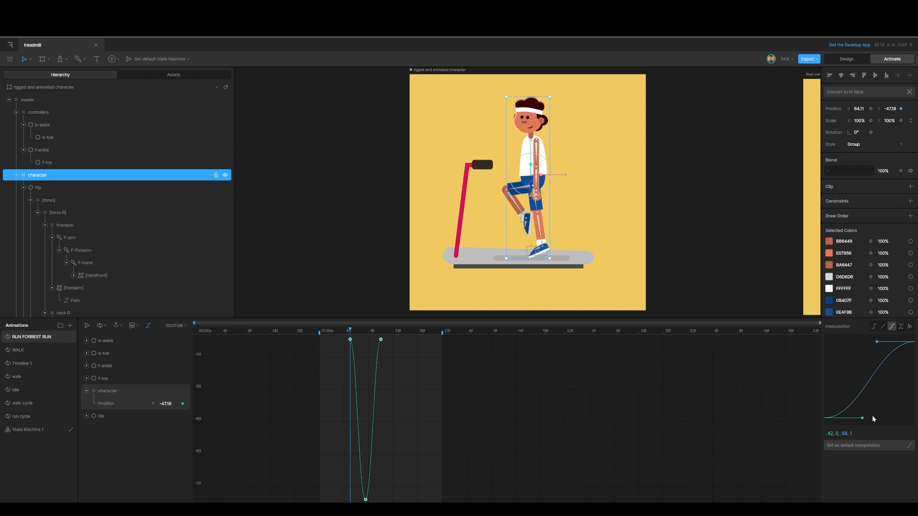
left_click_drag(862, 418, 847, 386)
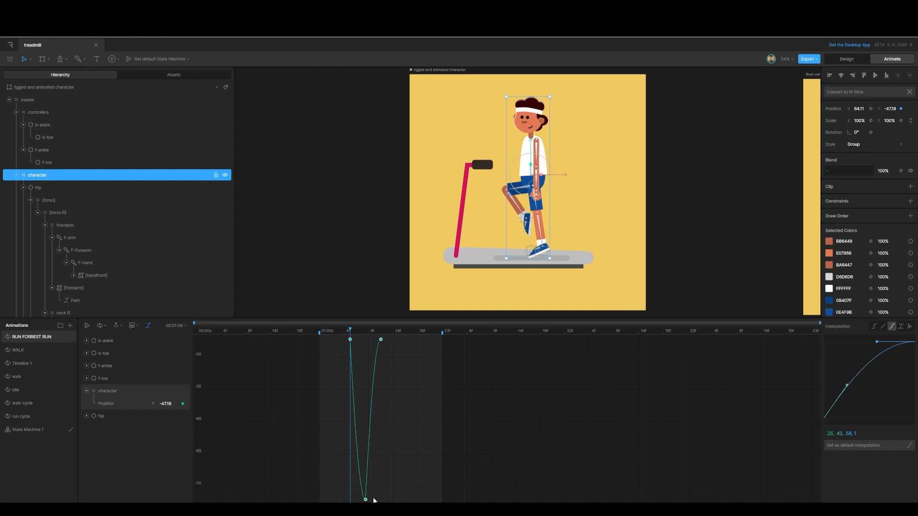
Reshape the easing of the character's Y-position key at 00:01:09 to about .71, 0, .8, .48
left_click_drag(386, 491, 361, 503)
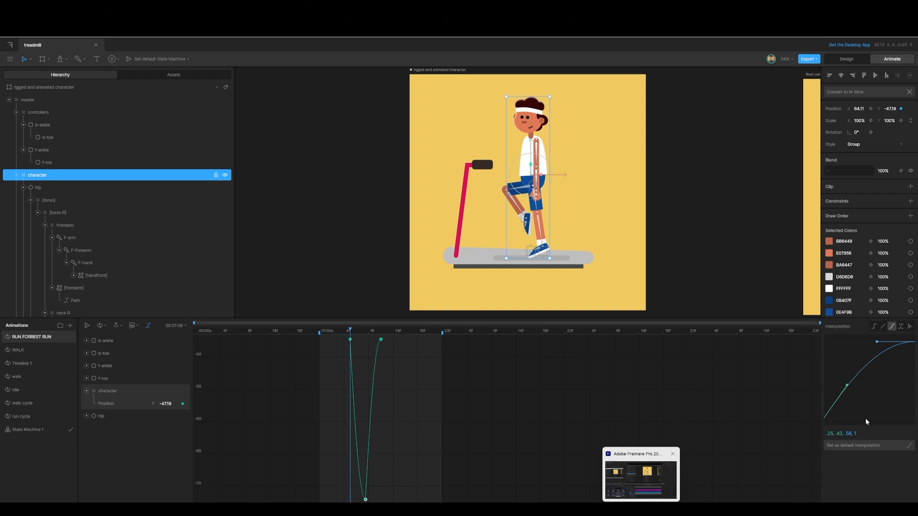
left_click_drag(848, 386, 889, 419)
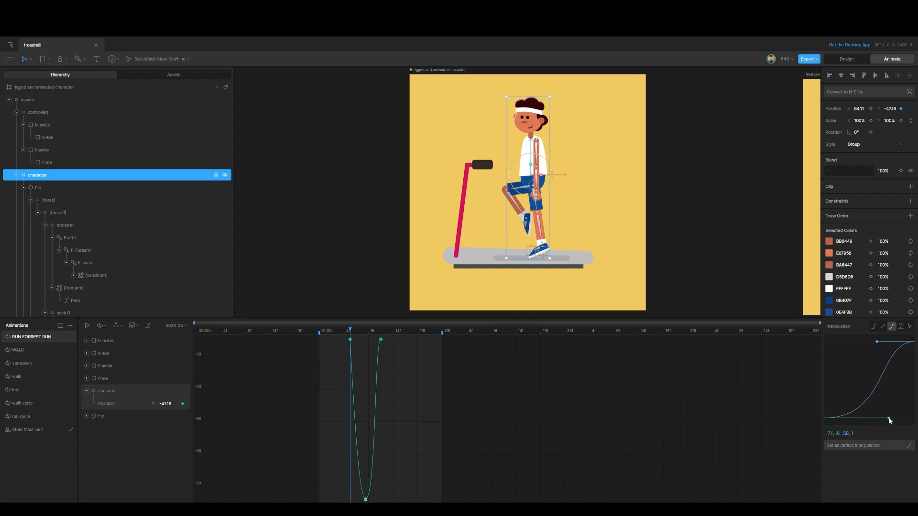
left_click_drag(880, 344, 897, 381)
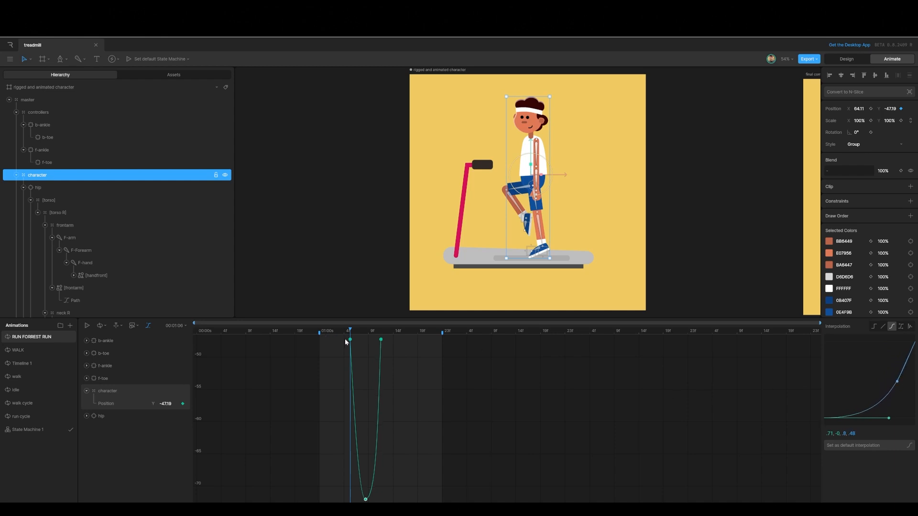
Refine the 00:01:06 key's easing to about .21, .46, .33, .97 and play back the run cycle
left_click(350, 340)
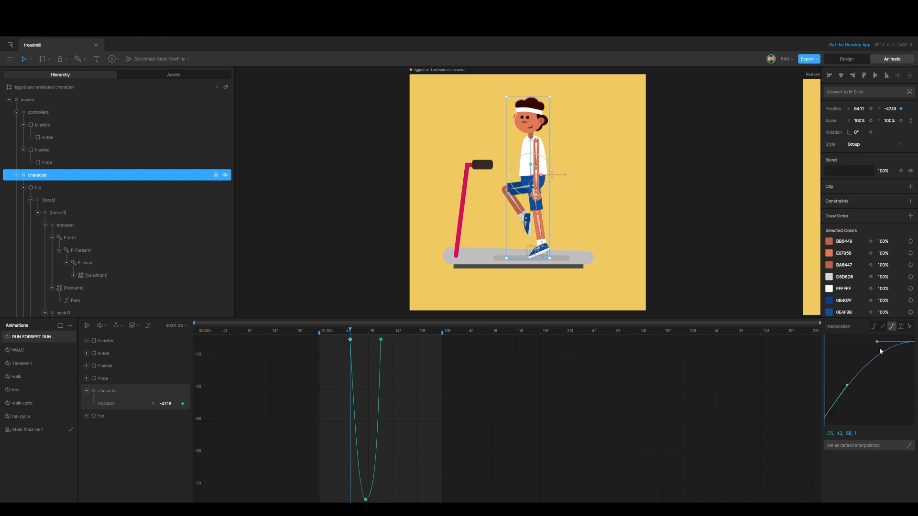
left_click_drag(878, 343, 854, 344)
left_click_drag(847, 387, 844, 385)
key("space")
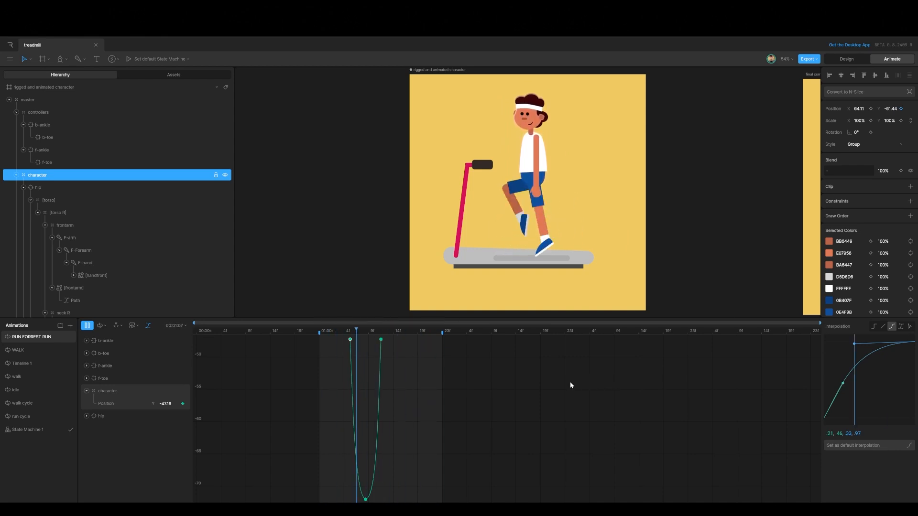
key("space")
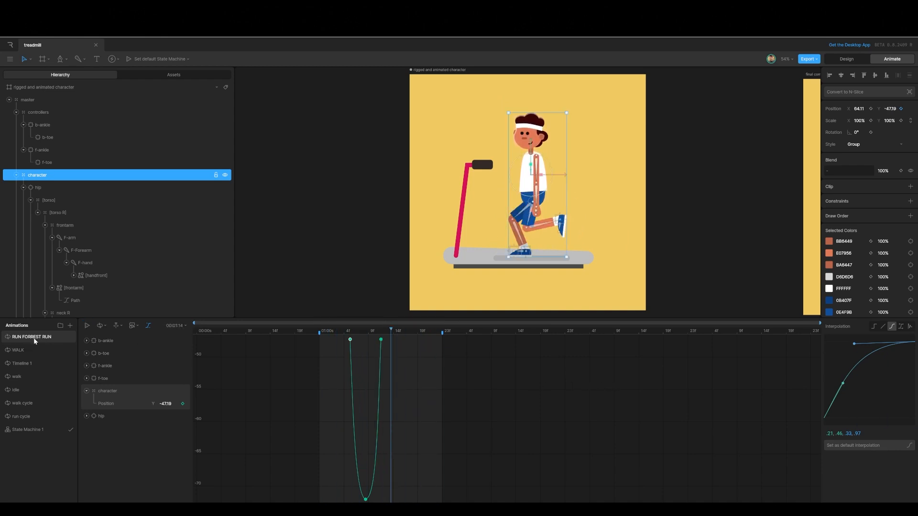
Leave the graph editor, copy the character group's three Y-position keys to start at 00:01:18, and play back the cycle
left_click(148, 326)
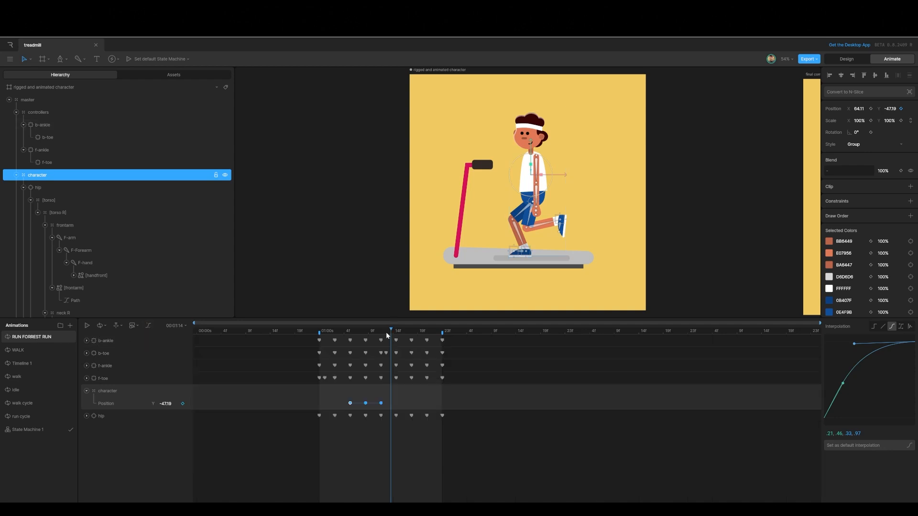
left_click_drag(386, 332, 409, 339)
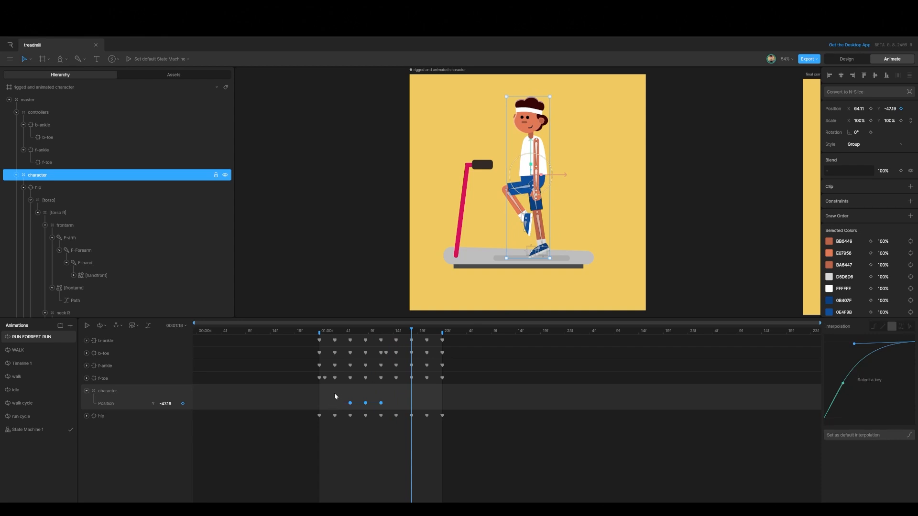
left_click_drag(334, 393, 396, 406)
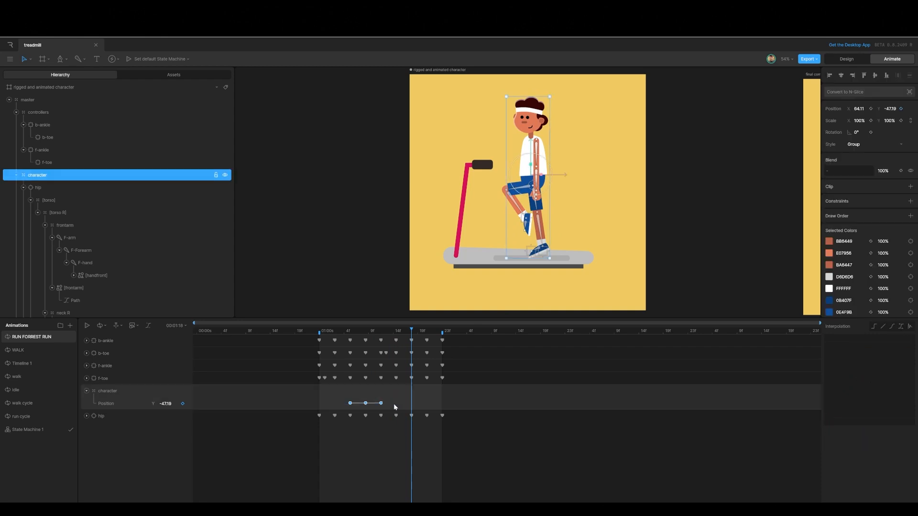
key("space")
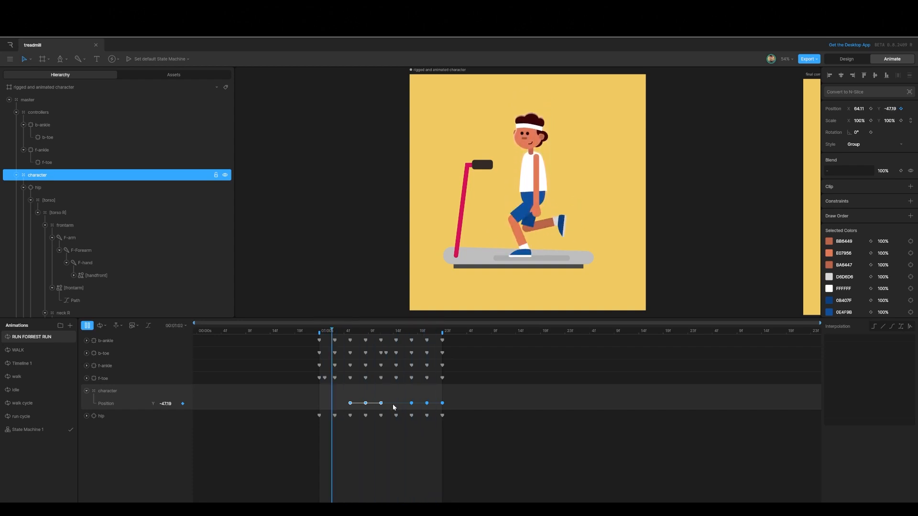
key("space")
At 00:01:00, swing the front arm backward by rotating F-arm to about 32.6° and F-Forearm to about 70.9°
left_click(421, 460)
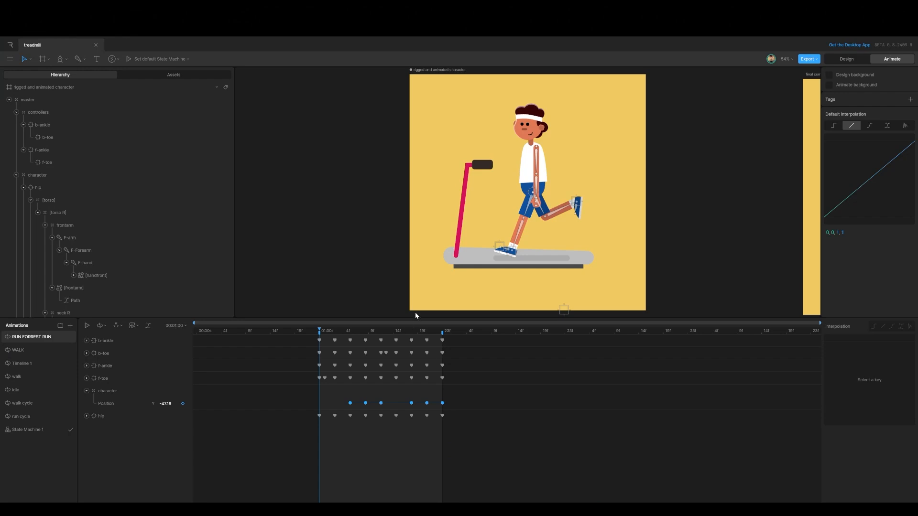
left_click(538, 166)
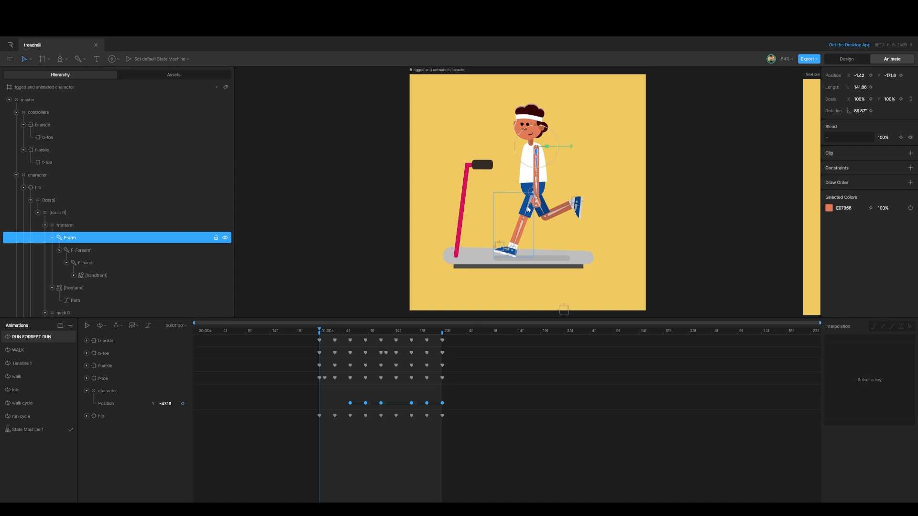
left_click_drag(549, 166, 578, 145)
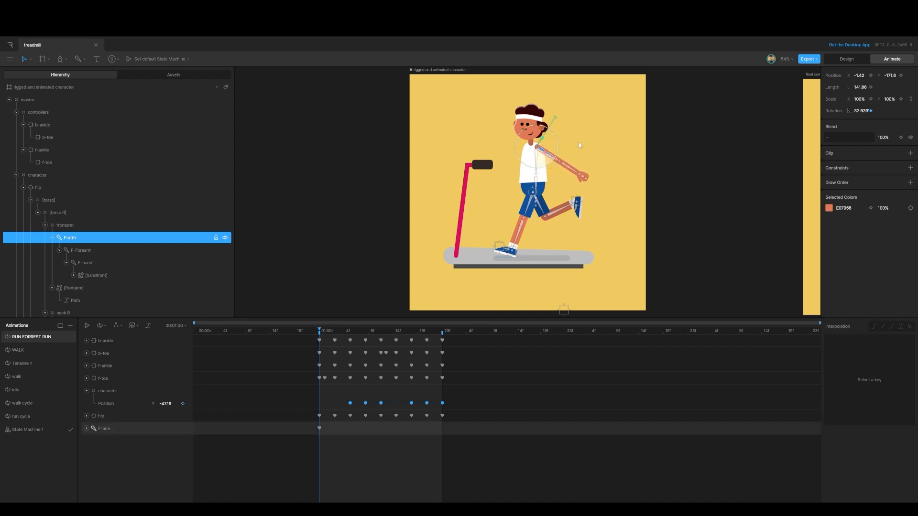
left_click(571, 171)
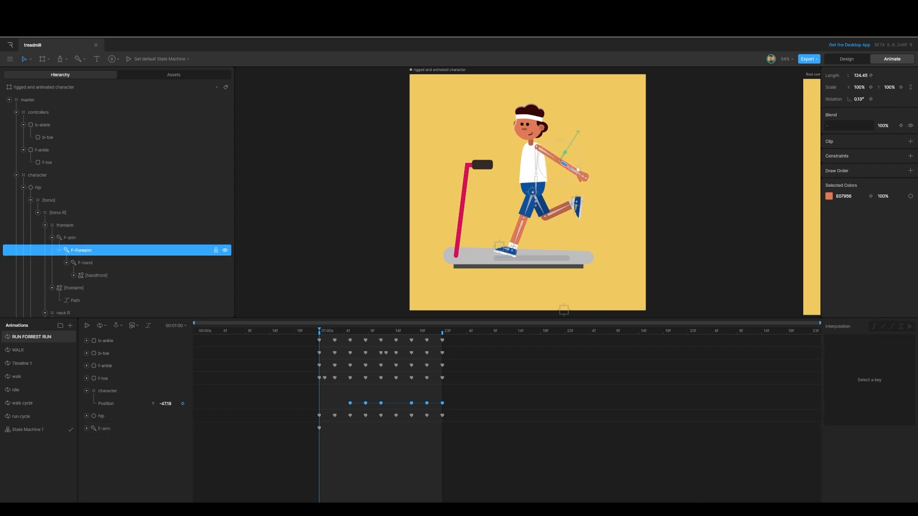
left_click_drag(576, 173, 559, 178)
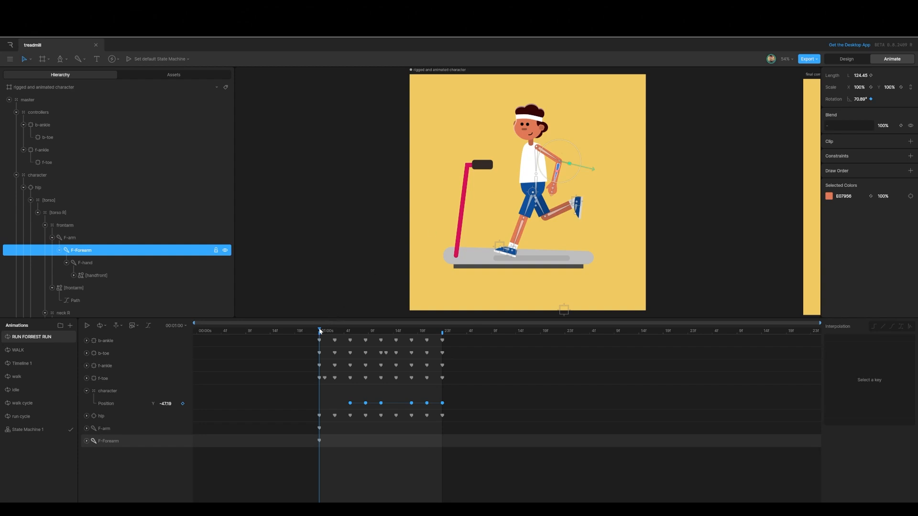
At 00:01:12, swing the front arm forward by rotating F-arm to about 127° and F-Forearm to about 106.4°
left_click_drag(319, 330, 383, 337)
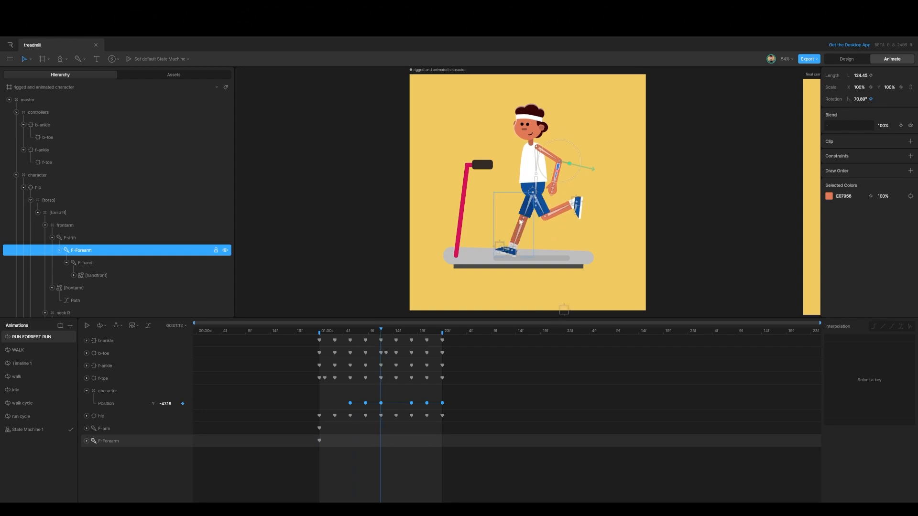
left_click(550, 163)
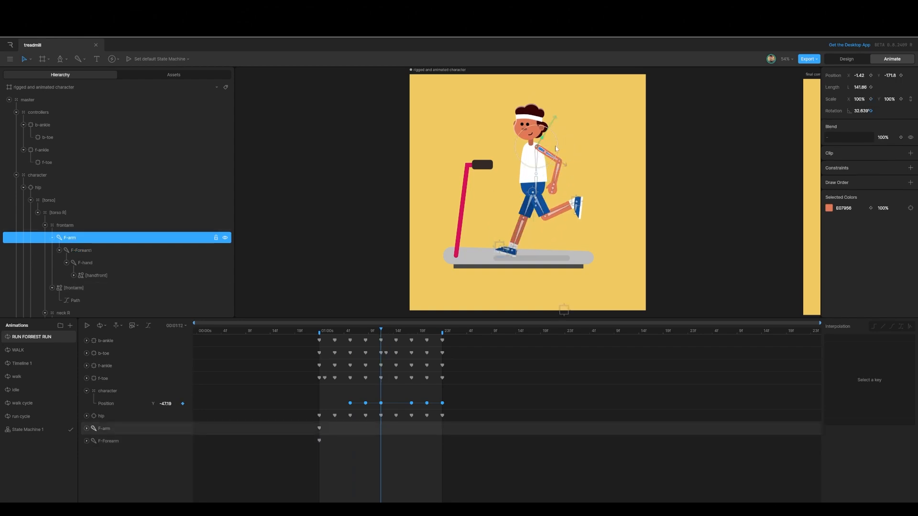
left_click_drag(558, 149, 535, 166)
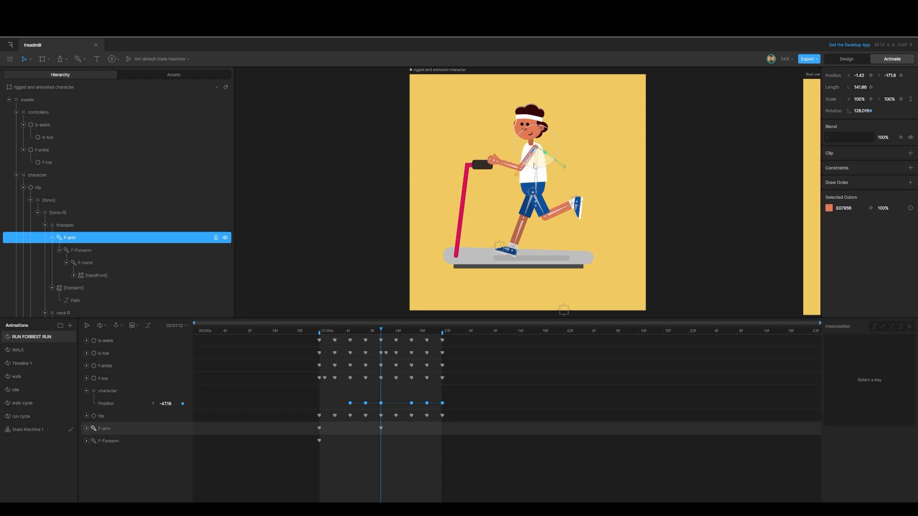
left_click(511, 168)
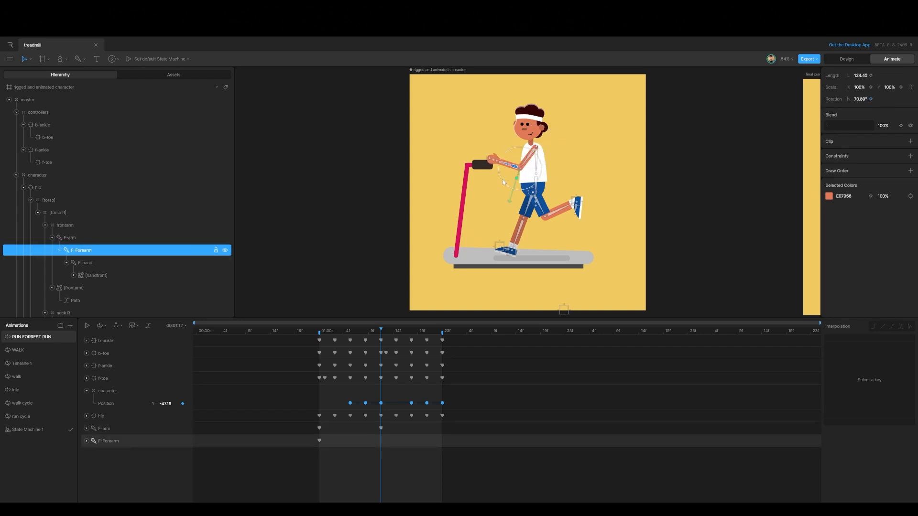
left_click_drag(503, 180, 507, 166)
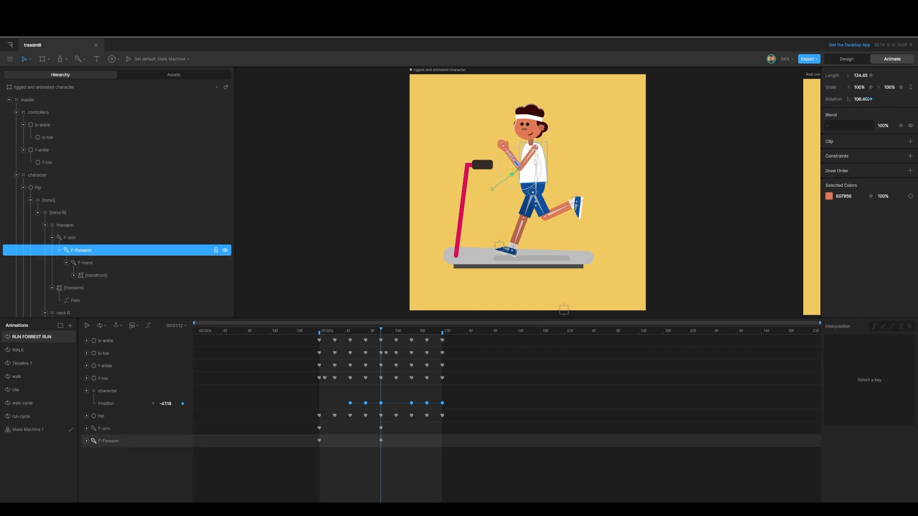
left_click(529, 159)
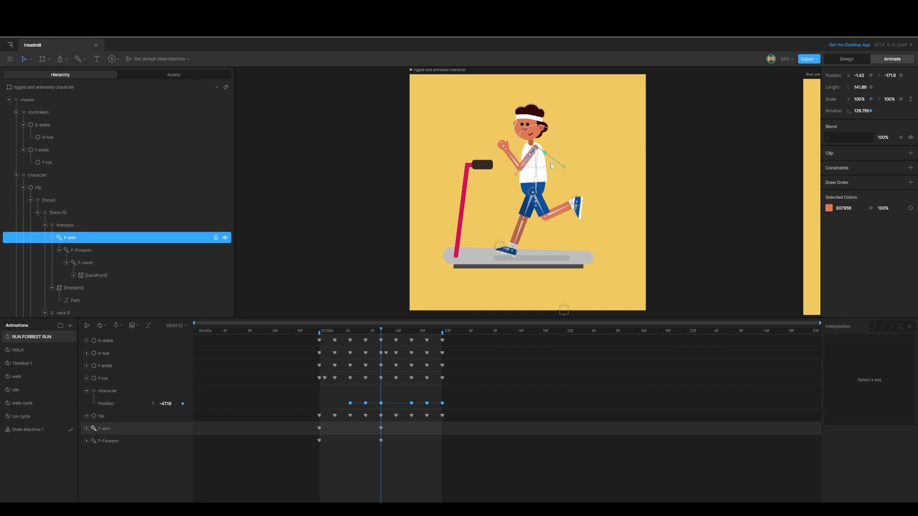
left_click_drag(550, 166, 549, 167)
Copy the F-arm and F-Forearm keys from 00:01:00 to 00:02:00 and play back the arm swing
mouse_move(375, 330)
left_mouse_down()
mouse_move(328, 335)
mouse_move(319, 348)
mouse_move(379, 340)
left_mouse_up()
left_click_drag(380, 331, 442, 337)
left_click_drag(305, 429, 325, 445)
key("ctrl+v")
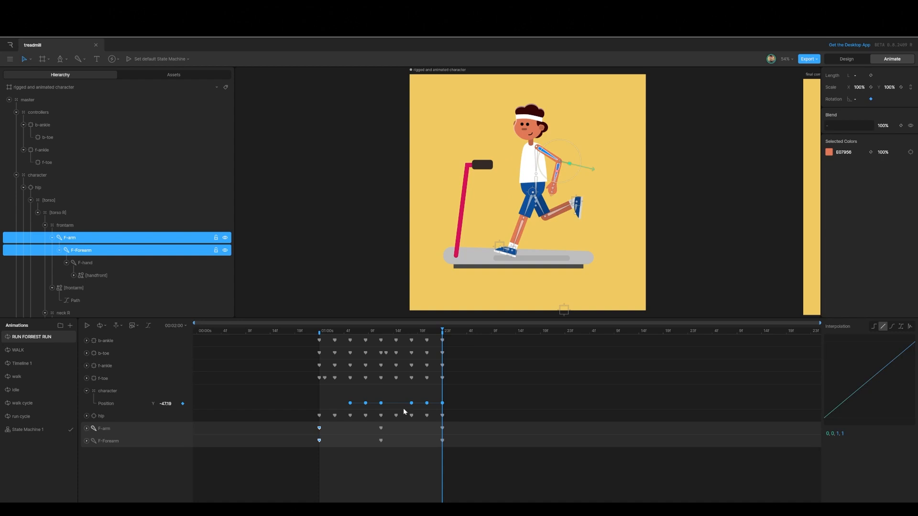
key("space")
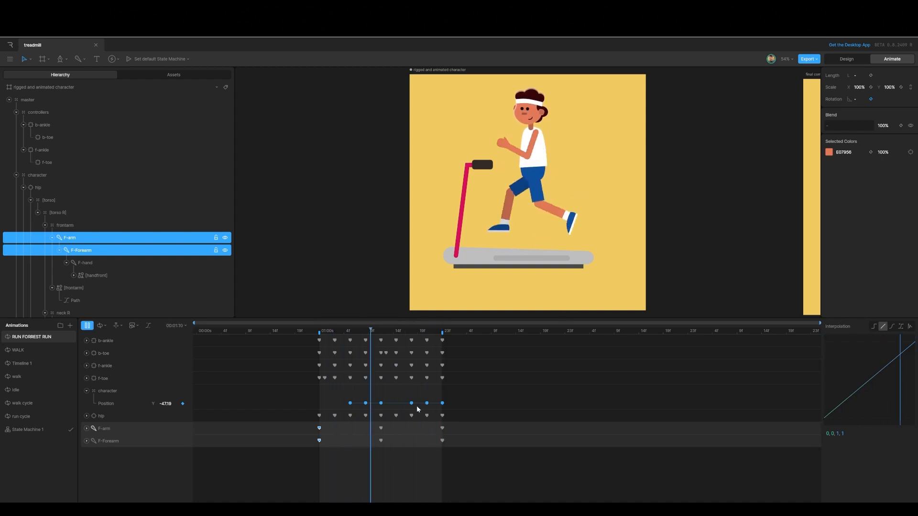
key("space")
Key the current rotation of the B-arm and B-forearm bones at 00:01:00
left_click_drag(373, 332, 320, 348)
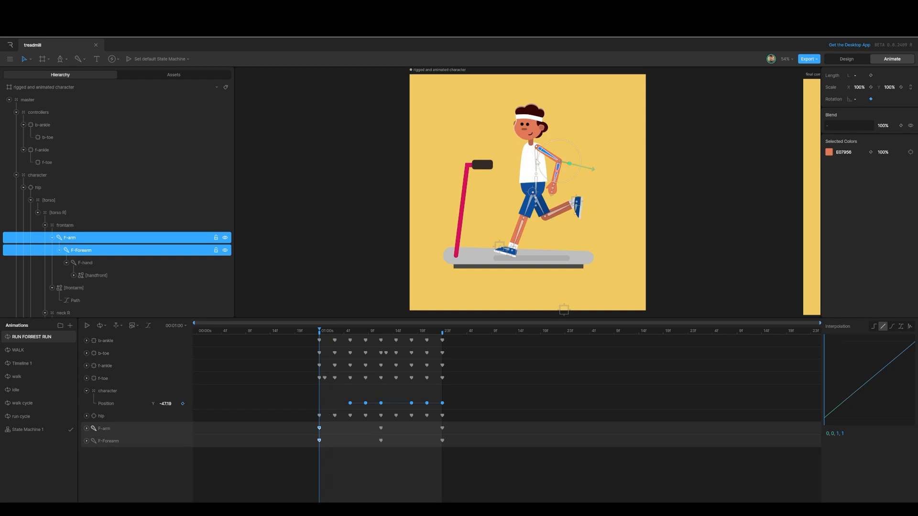
left_click(425, 176)
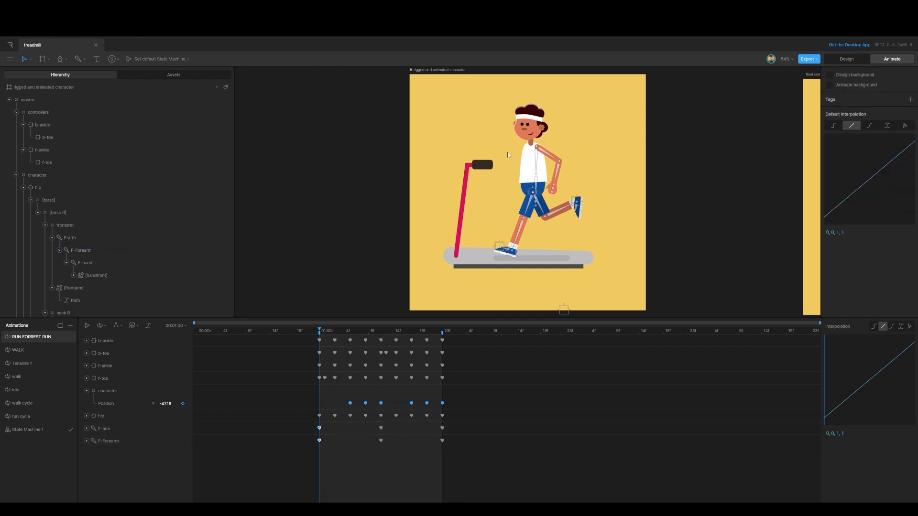
left_click(536, 161)
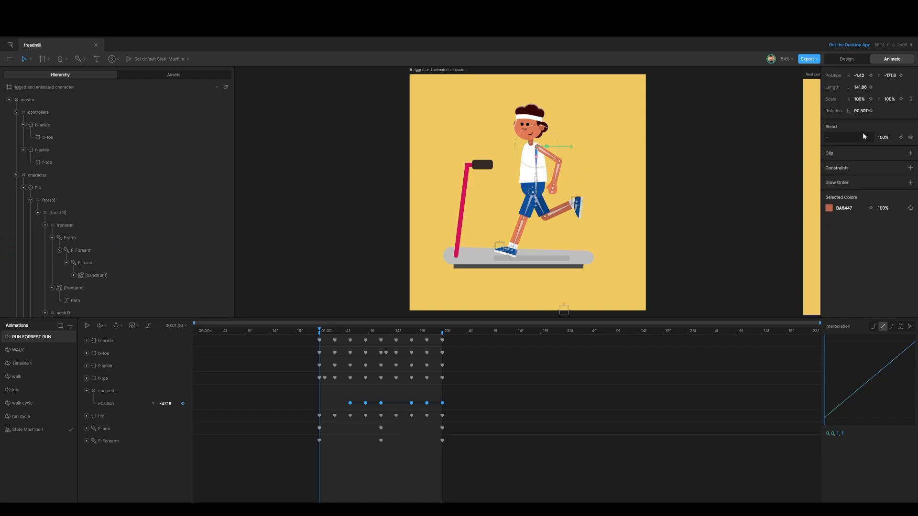
left_click(870, 111)
left_click(659, 183)
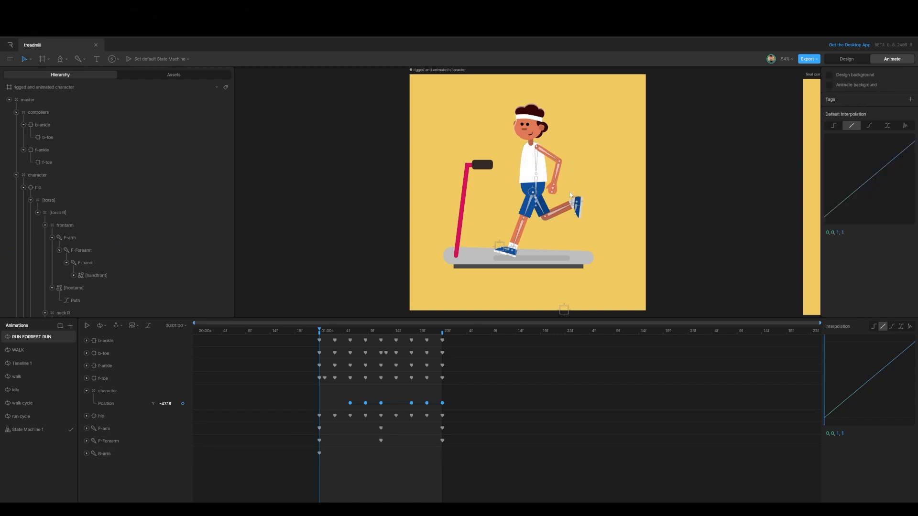
left_click(536, 182)
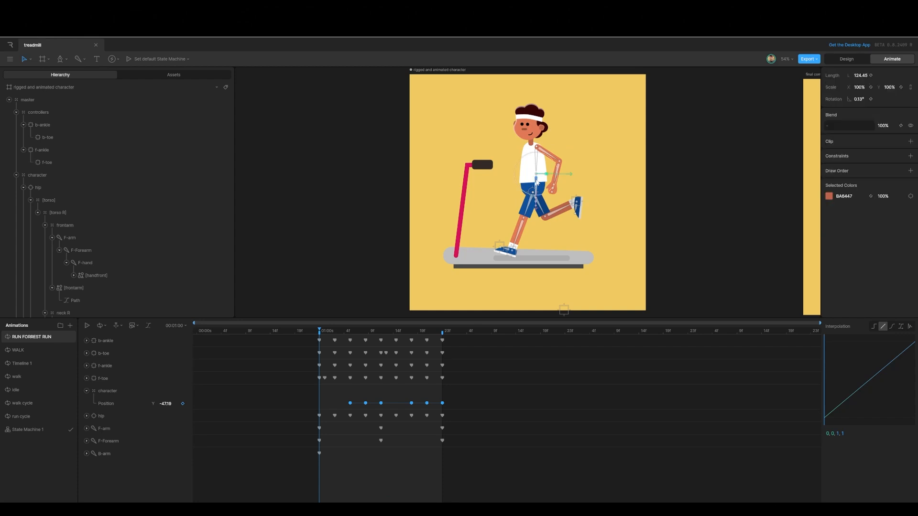
left_click(870, 99)
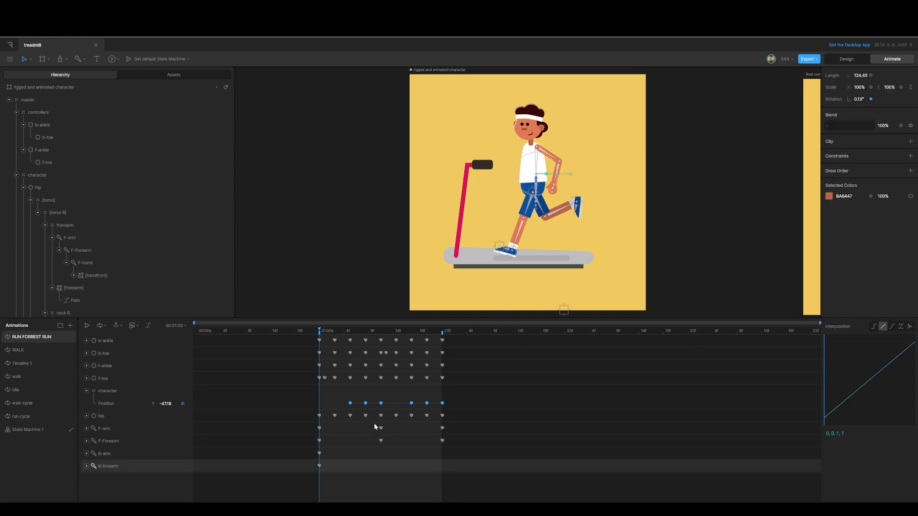
Copy the F-arm and F-Forearm keys from 00:01:12 and 00:02:00 onto the B-arm and B-forearm bones, starting at 00:01:00
left_click_drag(373, 423, 452, 449)
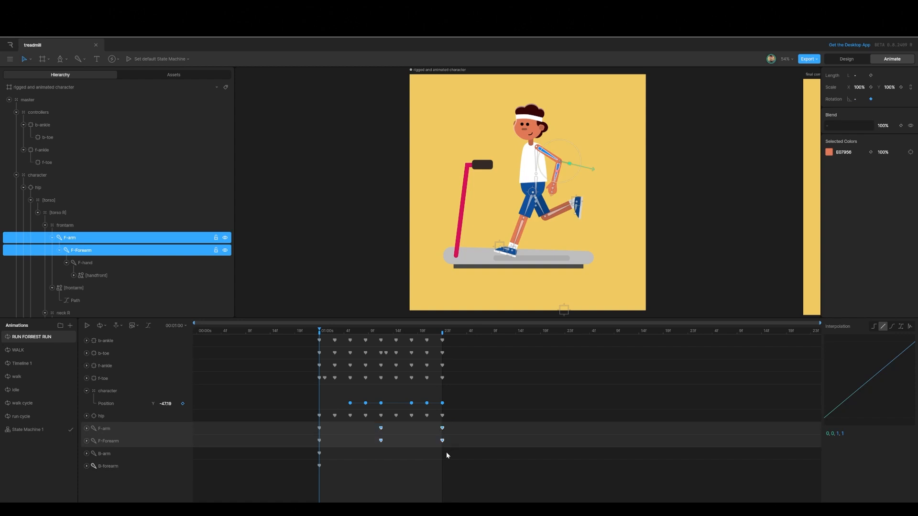
left_click(116, 454)
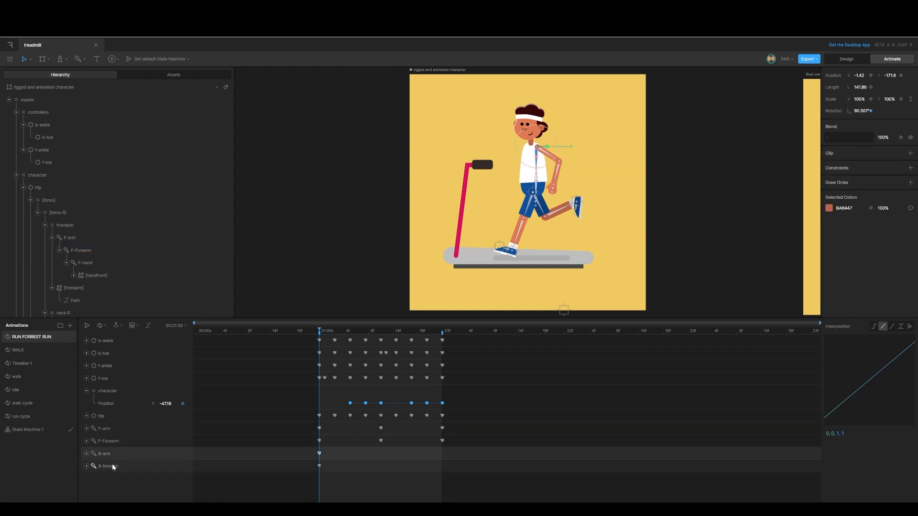
left_click(113, 467, "shift")
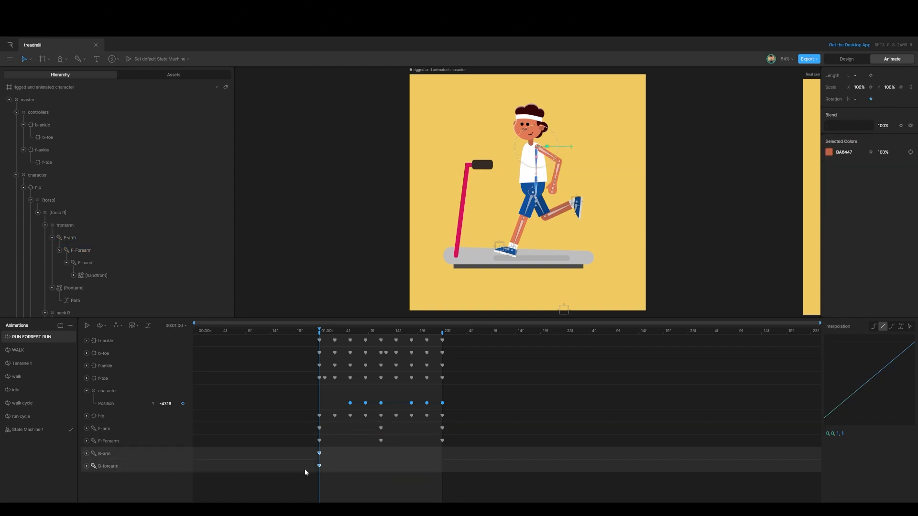
key("ctrl+v")
Copy the B-arm and B-forearm keys from 00:01:00 to 00:02:00 and play back the opposing arm swings
left_click_drag(322, 331, 440, 351)
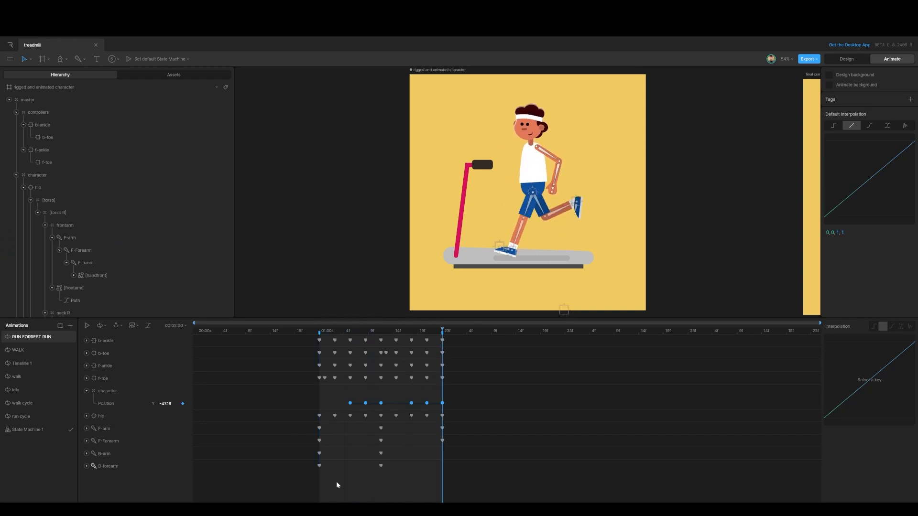
left_click_drag(312, 456, 324, 472)
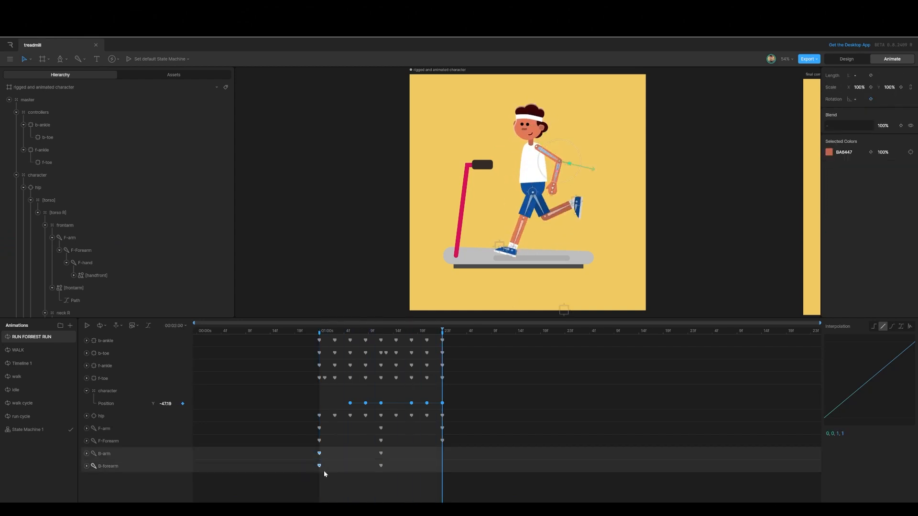
key("ctrl+v")
key("space")
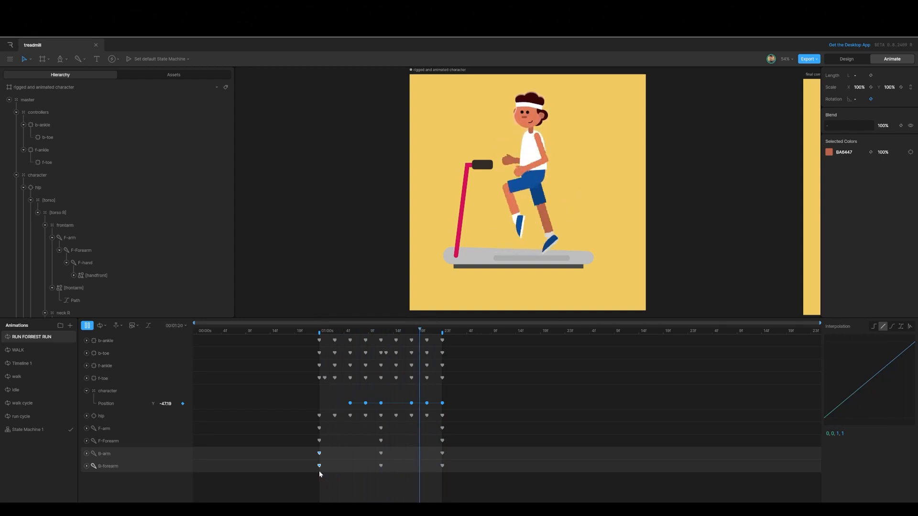
key("space")
Duplicate all front and back arm keys and shift them one cycle earlier so the keys start at 00:00:00
left_click_drag(441, 333, 443, 333)
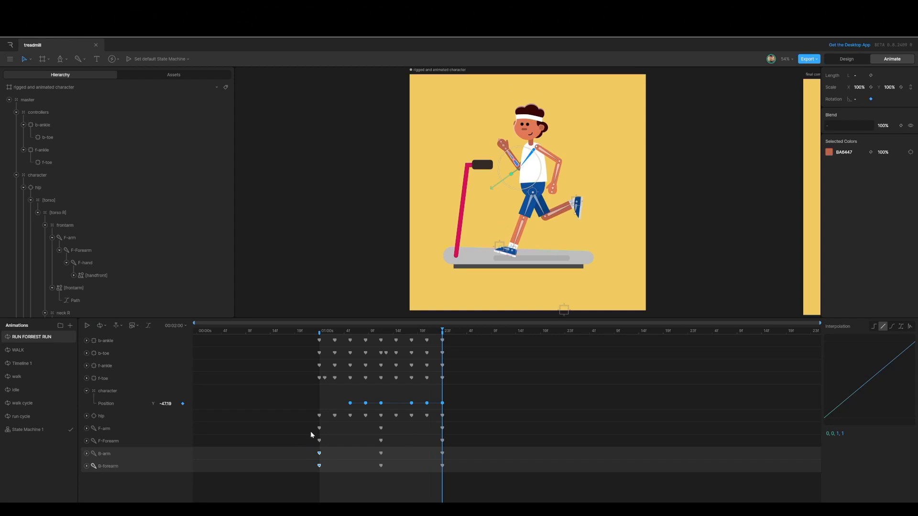
left_click_drag(308, 425, 455, 472)
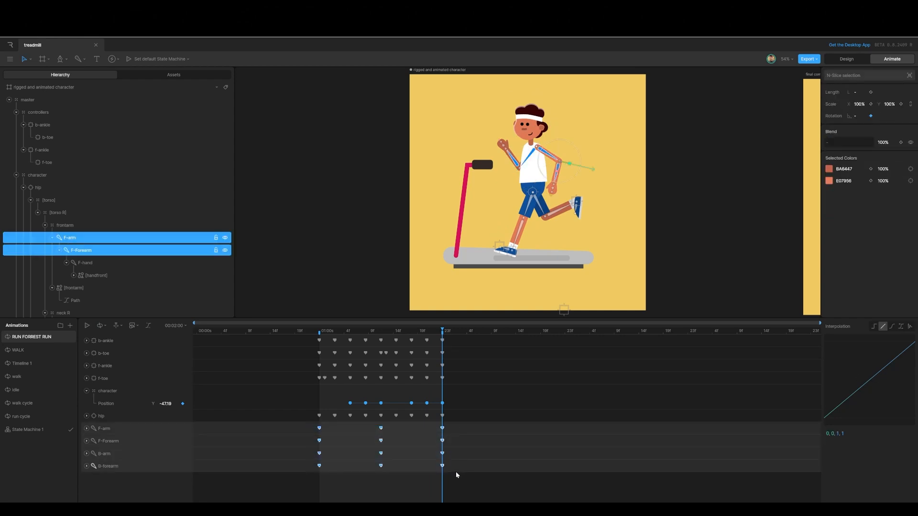
key("ctrl+c")
key("ctrl+v")
left_click_drag(311, 426, 581, 471)
left_click_drag(505, 444, 382, 455)
left_click_drag(460, 442, 274, 442)
left_click_drag(205, 440, 196, 441)
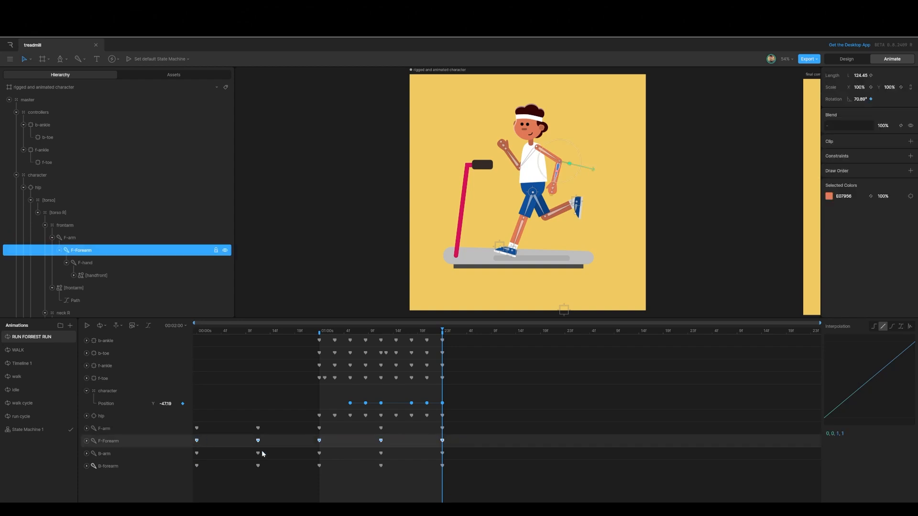
Offset all F-Forearm and B-forearm keys four frames after the upper arm keys, checking the overlap in playback
left_click_drag(466, 481, 185, 461)
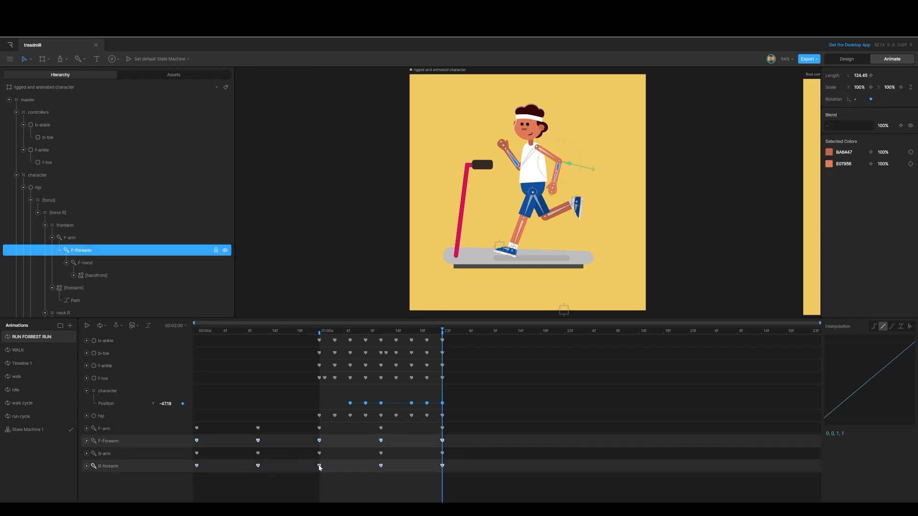
left_click_drag(319, 468, 332, 466)
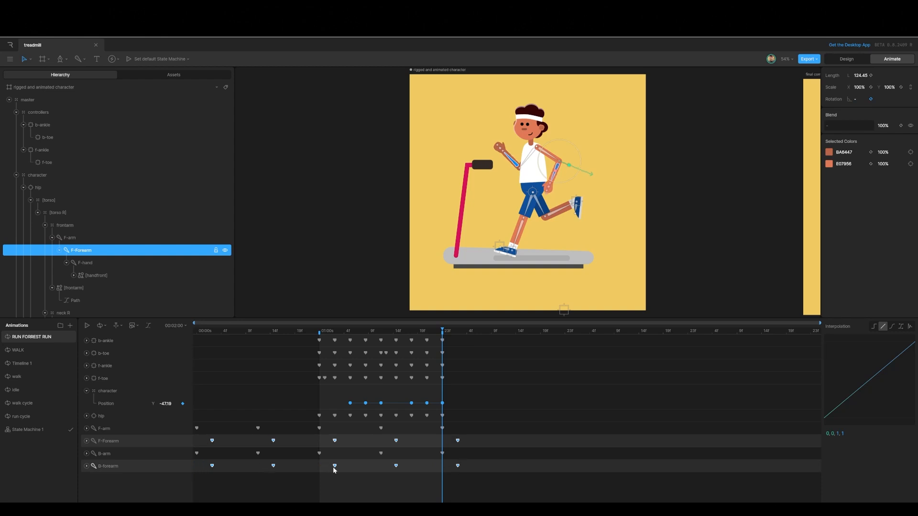
key("space")
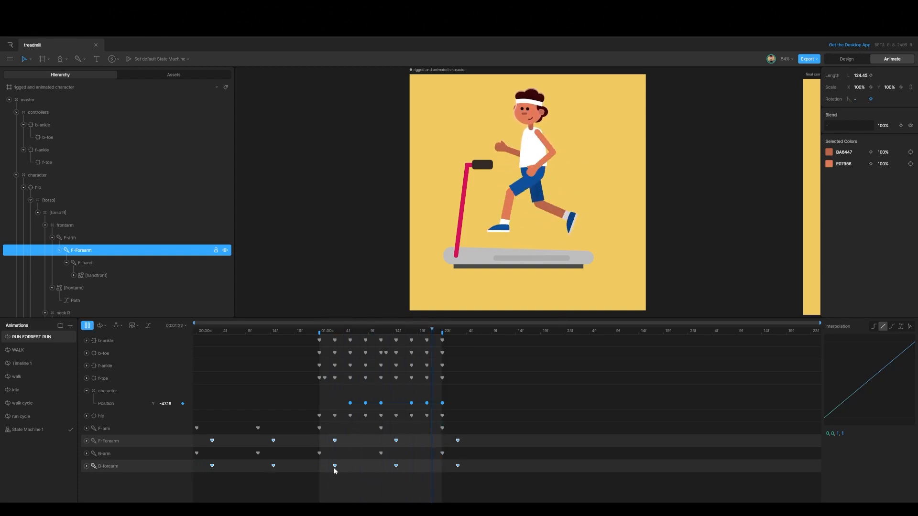
left_click(338, 465)
left_click_drag(472, 478, 201, 463)
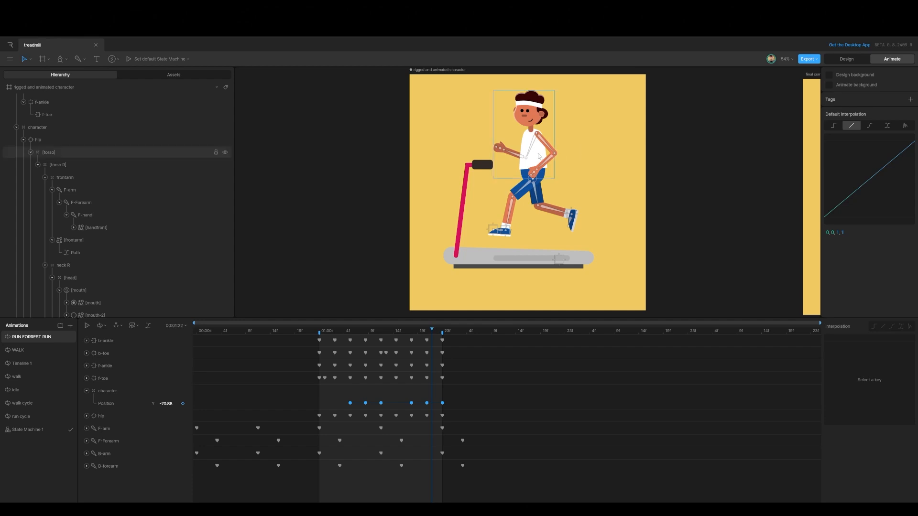
At 00:01:00, lean the upper body back by rotating the torso R group to about 6.5°
left_click_drag(434, 330, 320, 352)
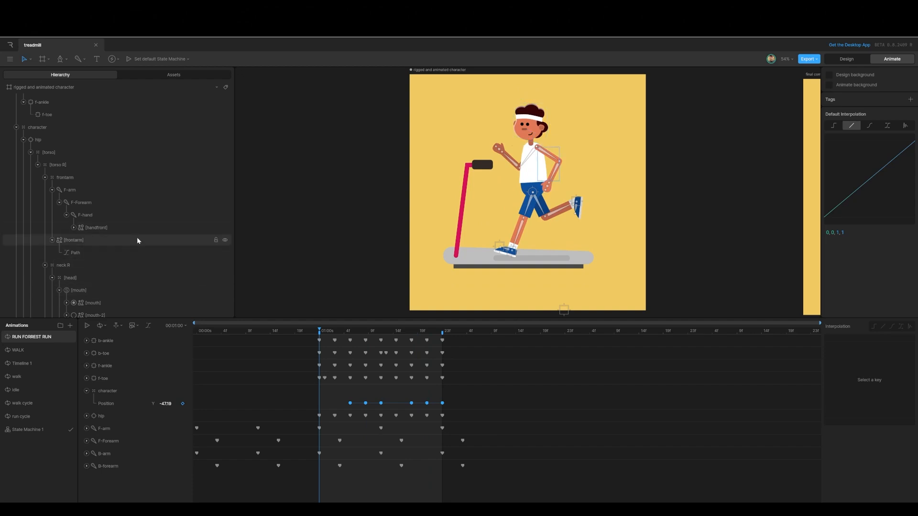
scroll(120, 265, "down", 2)
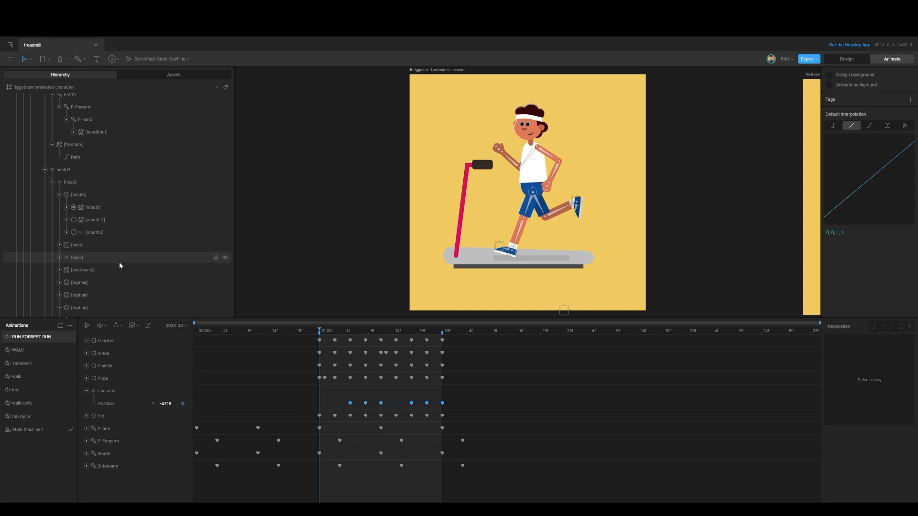
scroll(119, 265, "up", 2)
scroll(119, 265, "up", 1)
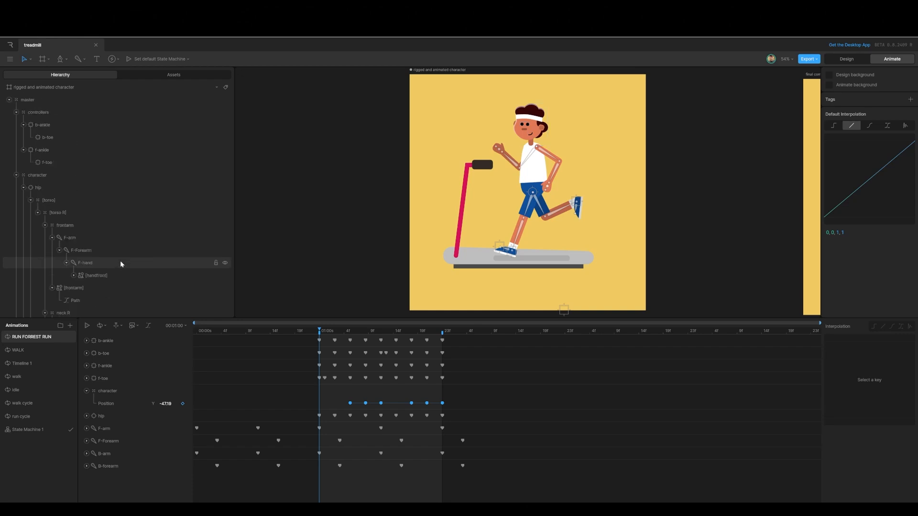
left_click(58, 214)
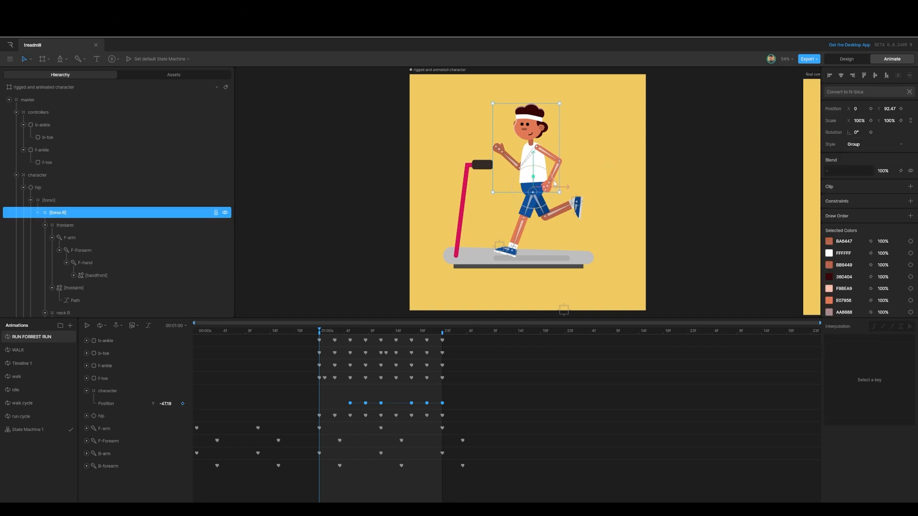
left_click_drag(555, 184, 553, 190)
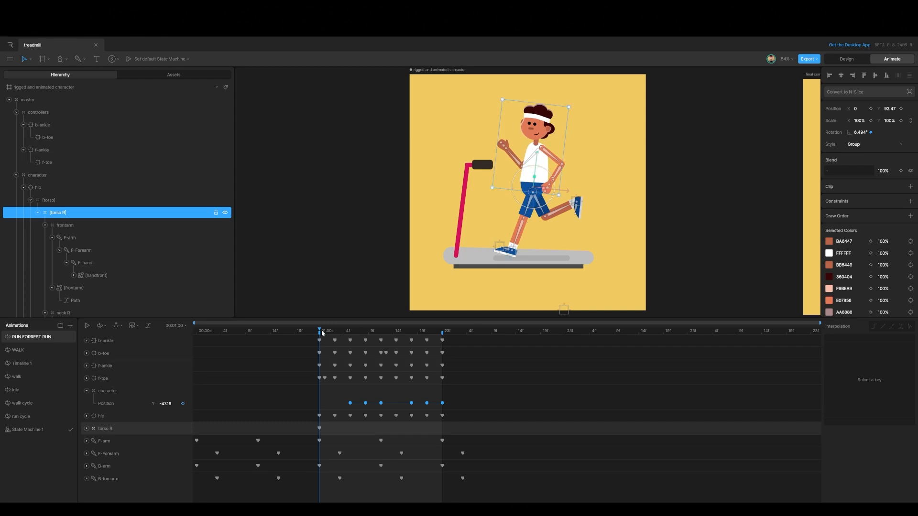
At 00:01:03, lean the upper body forward by rotating the torso R group to about -4.95°
key("Right")
key("Right")
key("Right")
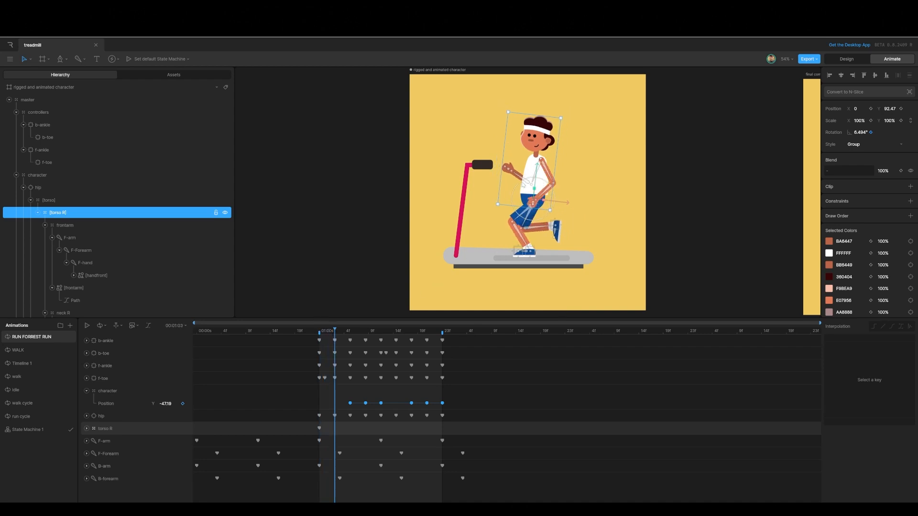
left_click_drag(517, 190, 514, 195)
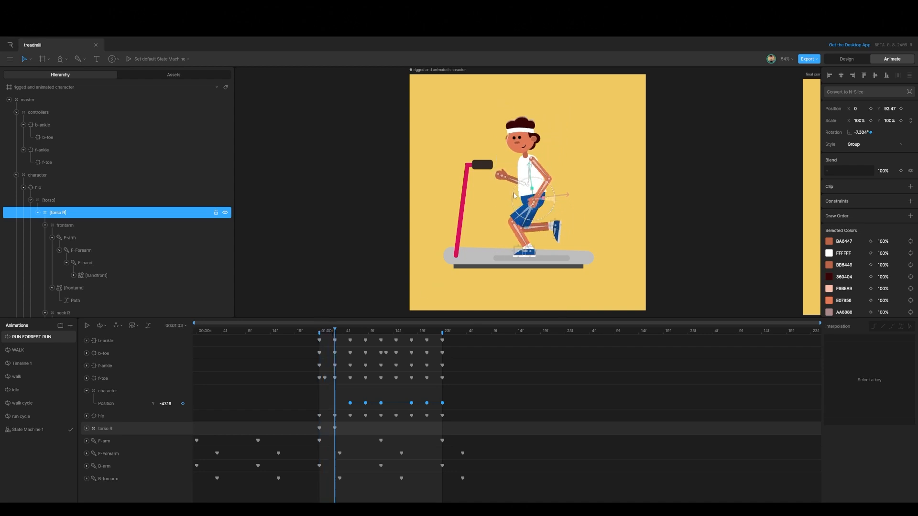
At 00:01:09, straighten the upper body by rotating the torso R group to about -0.2°
key("Right")
key("Right")
key("Right")
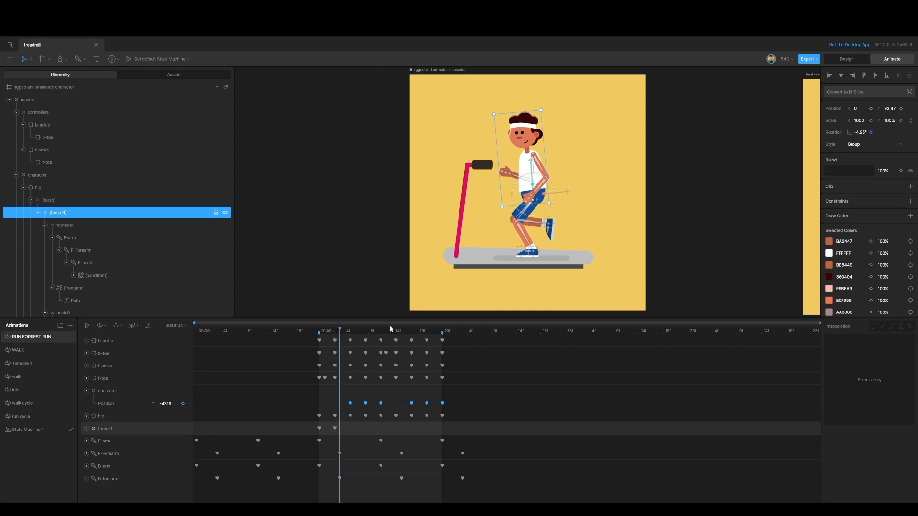
key("Right")
key("Right")
key("Right")
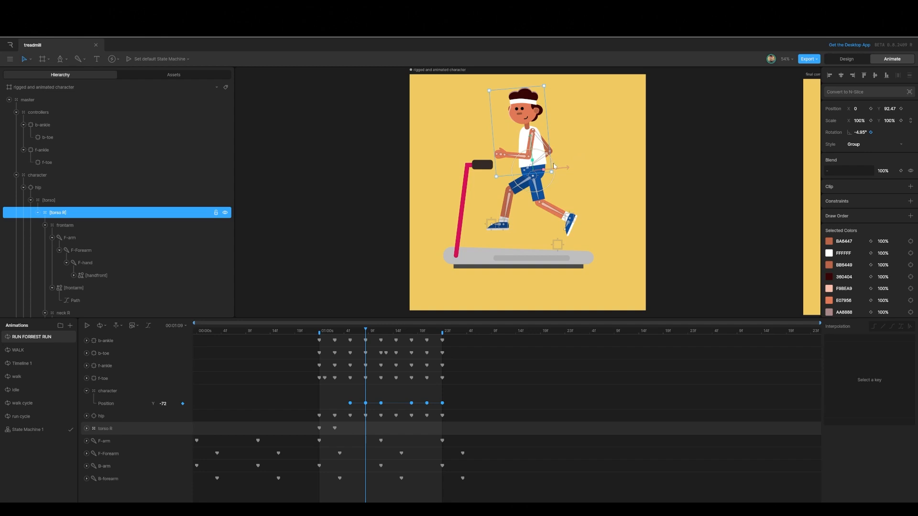
left_click_drag(552, 164, 557, 166)
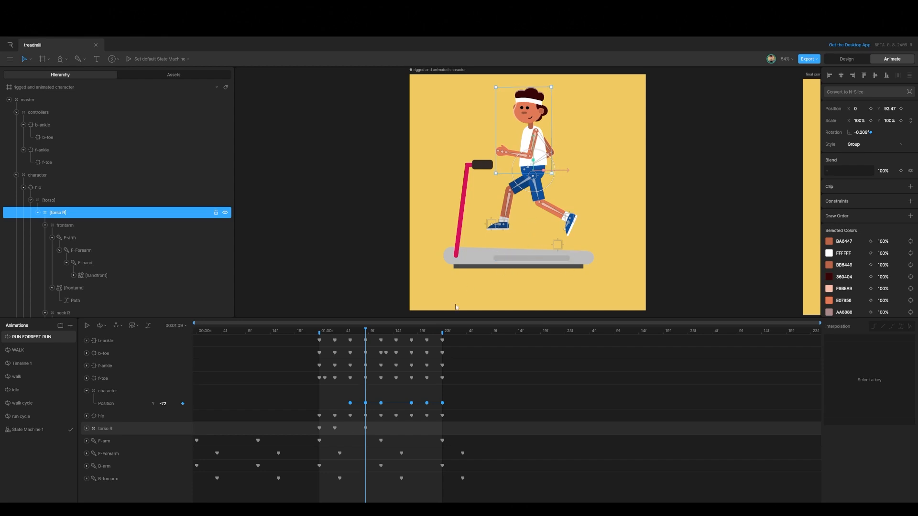
Copy the torso R key from 00:01:00 to 00:01:12 and apply cubic easing (.42, 0, .58, 1) to its four keys
left_click(370, 329)
left_click(380, 329)
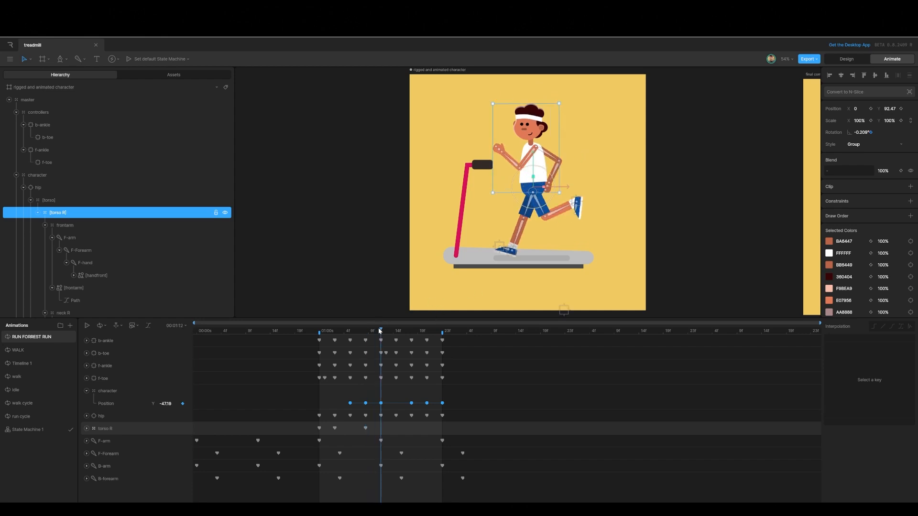
left_click(319, 428)
left_click_drag(307, 424, 385, 435)
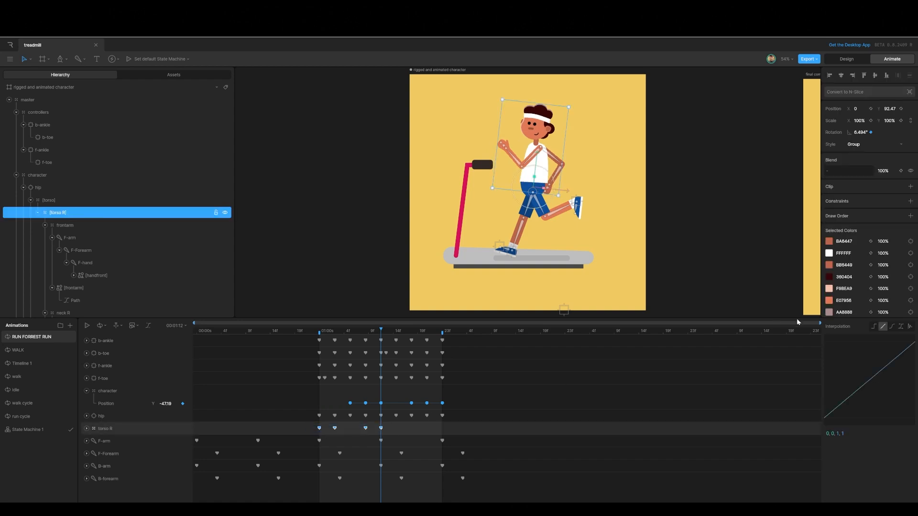
left_click(892, 327)
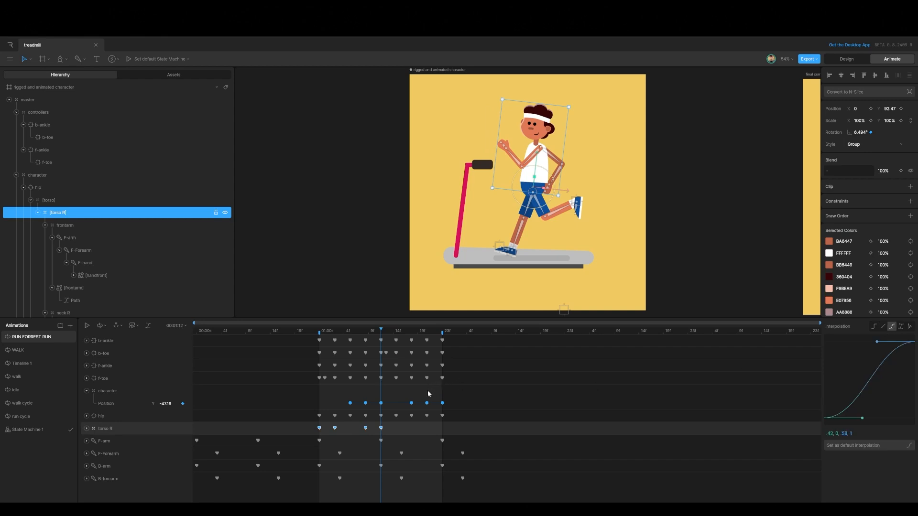
Repeat the torso R keys at 00:01:15, 00:01:21 and 00:02:00, and duplicate the cycle one second earlier from 00:00:00
key("space")
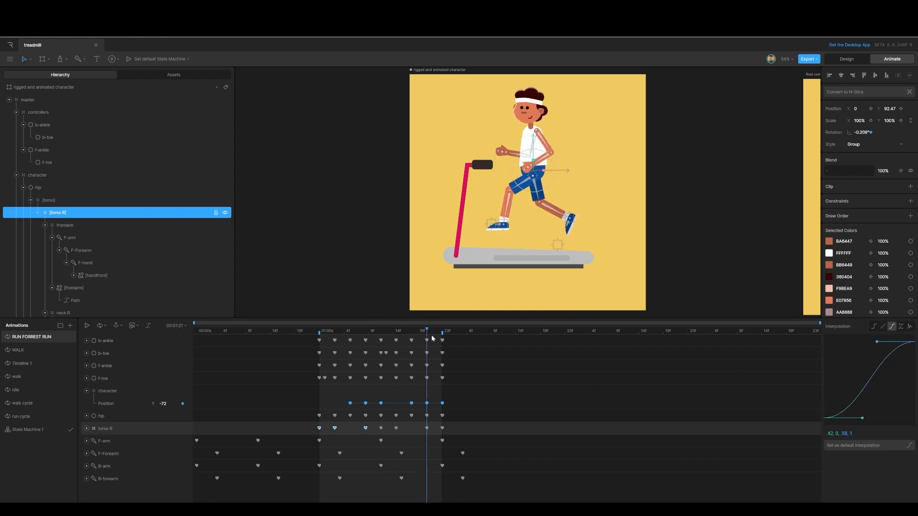
left_click_drag(316, 428, 448, 435)
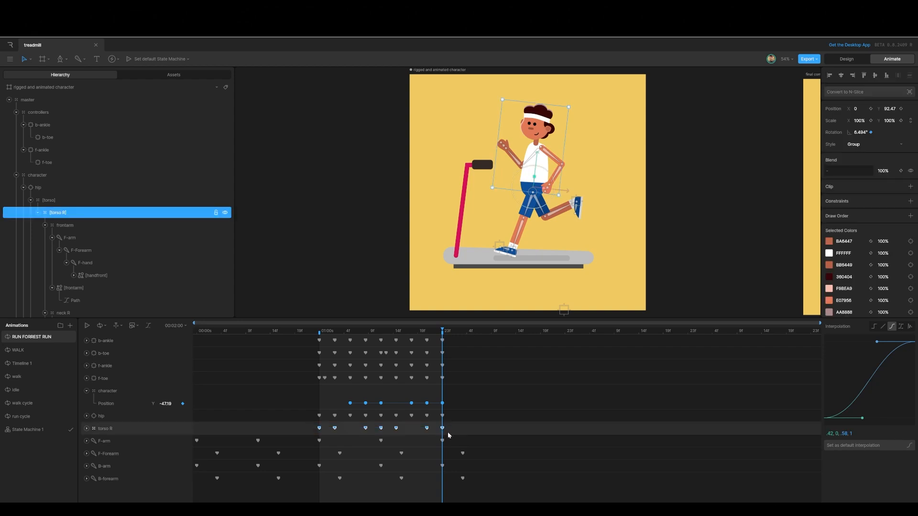
key("ctrl+c")
key("ctrl+v")
left_click_drag(296, 425, 566, 433)
left_click_drag(488, 428, 364, 432)
Key the neck R group's rotation at 0° at 00:01:00
left_click_drag(442, 332, 320, 353)
scroll(63, 261, "down", 2)
left_click(62, 265)
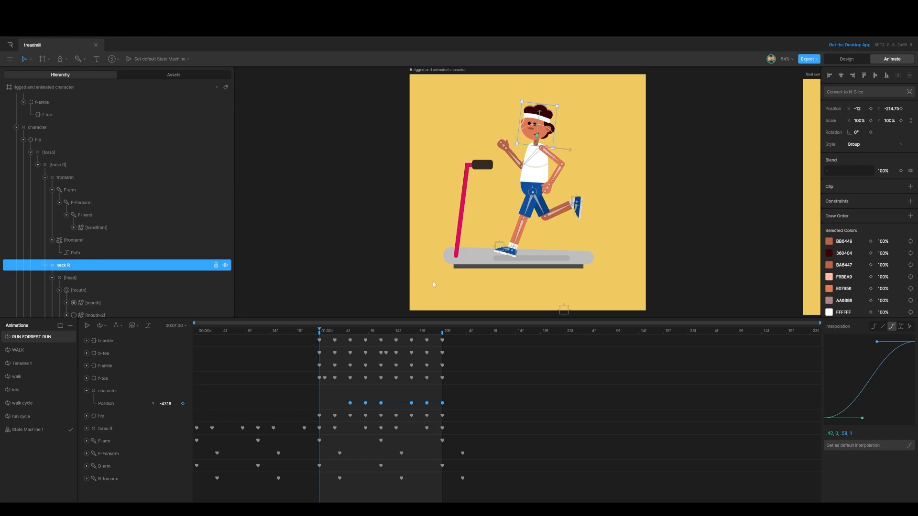
left_click(870, 132)
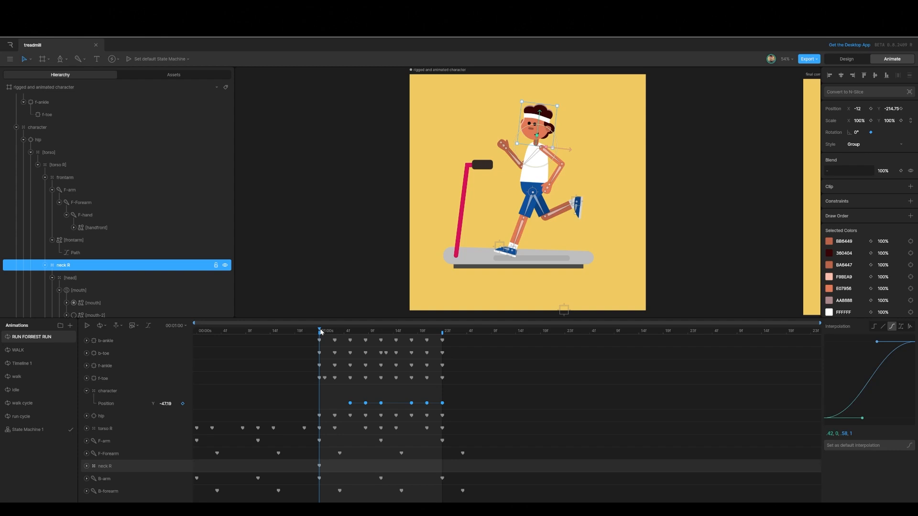
At 00:01:03, tilt the head by setting the neck R rotation to -3°
left_click_drag(320, 331, 334, 332)
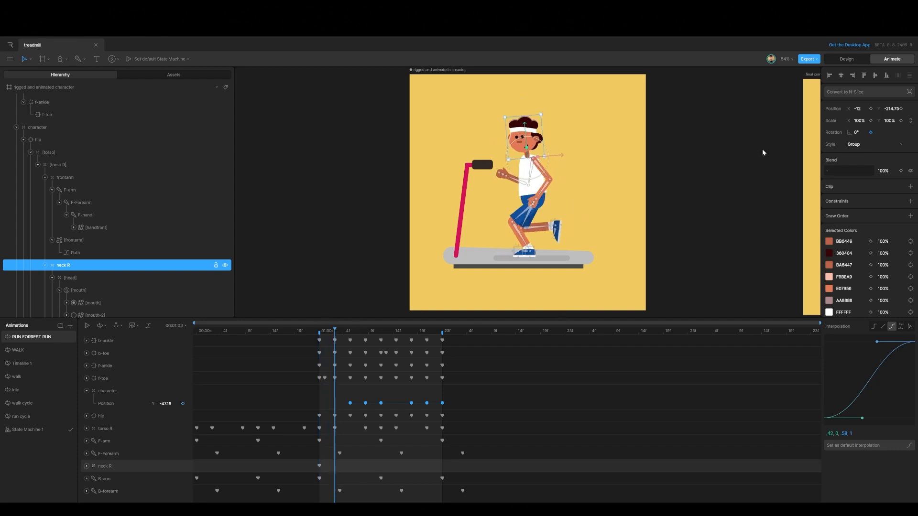
left_click(856, 132)
type("-3")
key("Return")
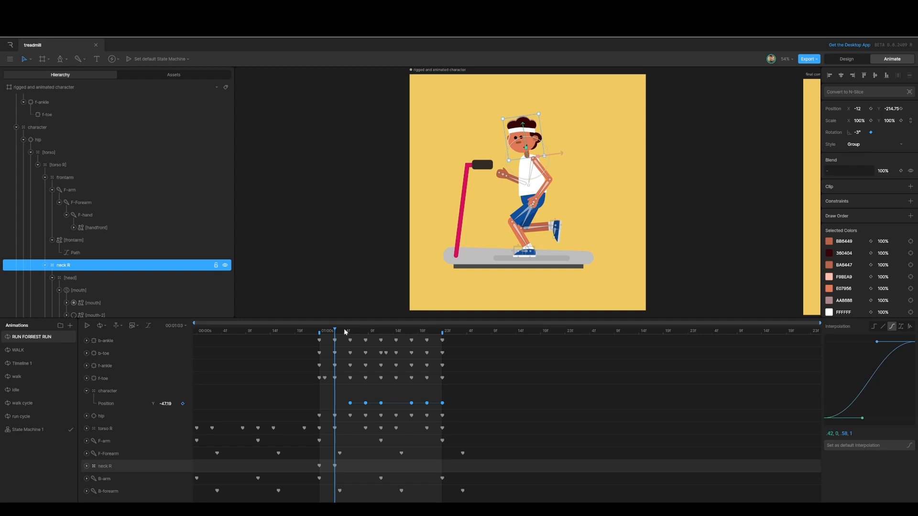
At 00:01:09, set the neck R rotation to 1°
left_click_drag(343, 328, 365, 330)
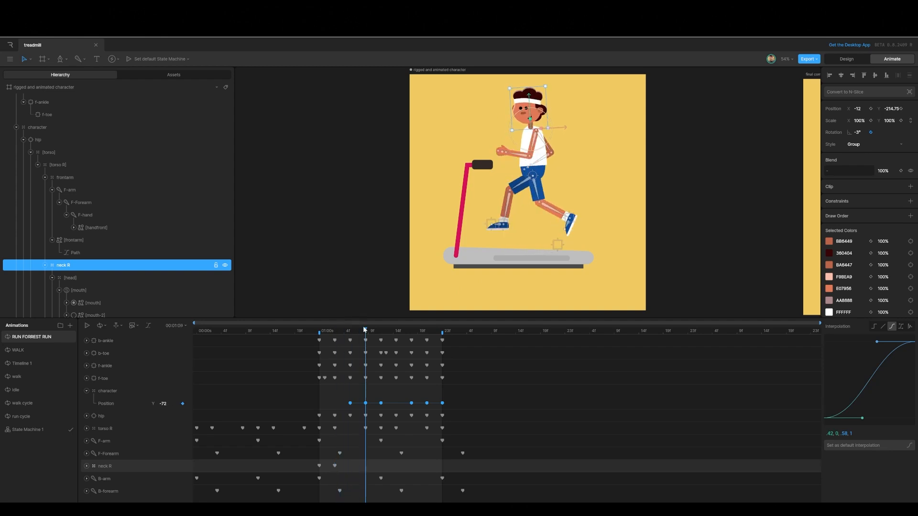
left_click(861, 134)
type("1")
key("Return")
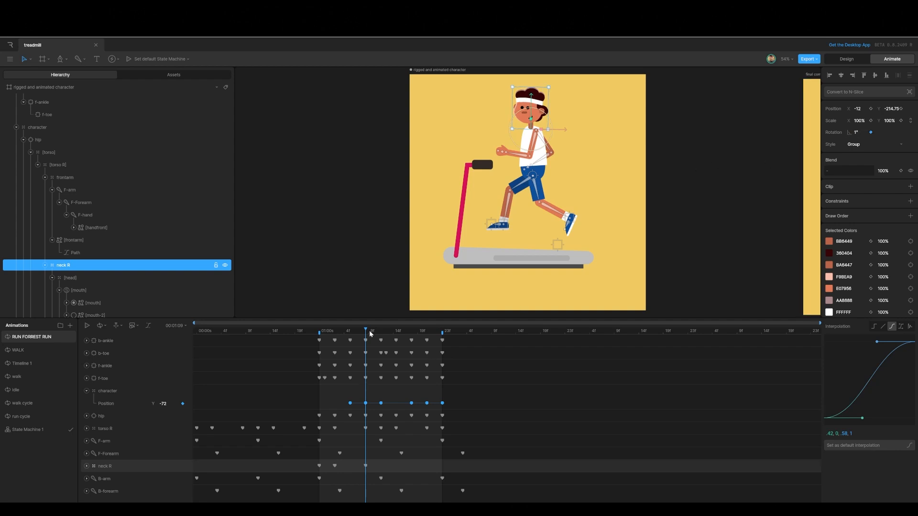
Repeat the neck R group's starting 0° rotation key at 00:01:12 and apply cubic easing (.42, 0, .58, 1) to its keys
left_click_drag(368, 332, 381, 331)
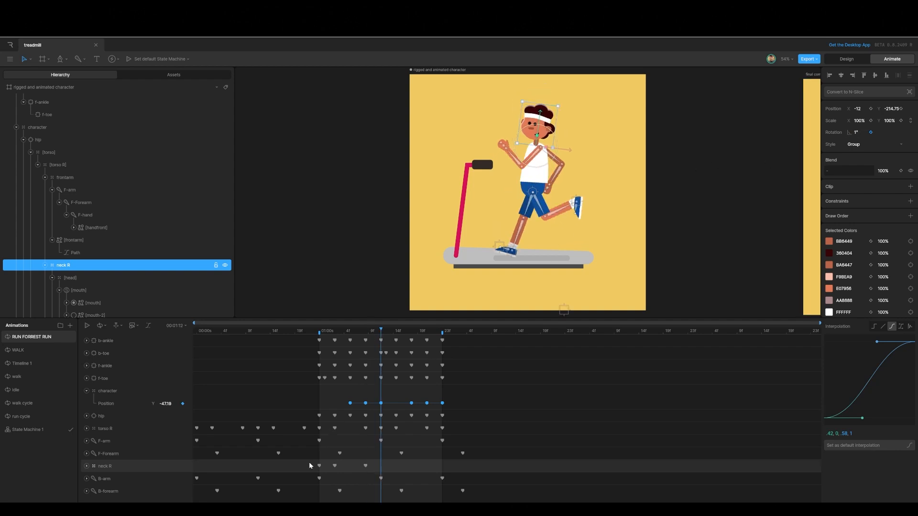
left_click_drag(309, 463, 392, 470)
key("ctrl+c")
key("ctrl+v")
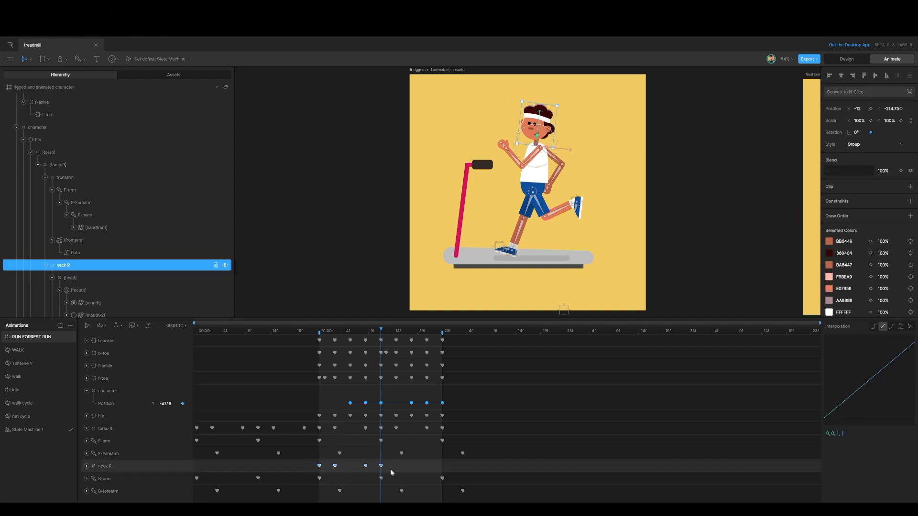
left_click(891, 325)
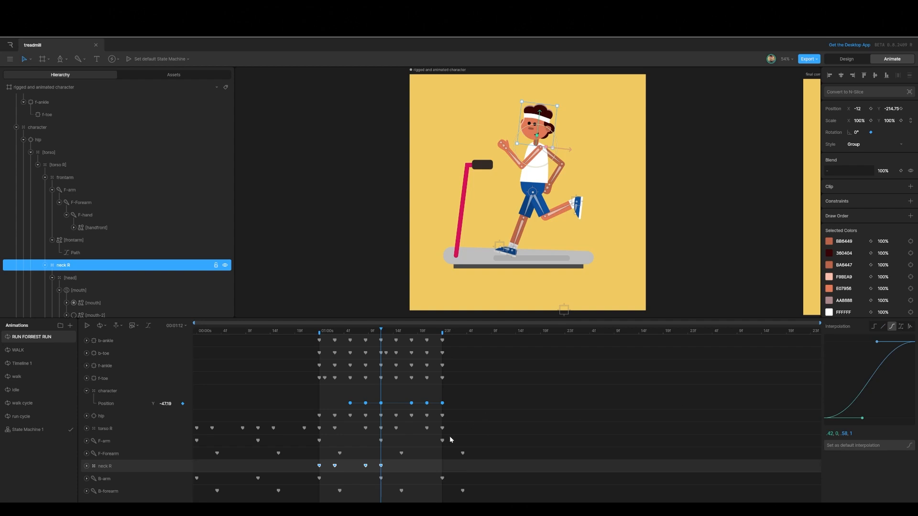
Repeat the neck R keys at 00:01:15, 00:01:21 and 00:02:00, and duplicate the cycle one second earlier from 00:00:00
left_click_drag(310, 460, 467, 475)
left_click_drag(383, 334, 442, 340)
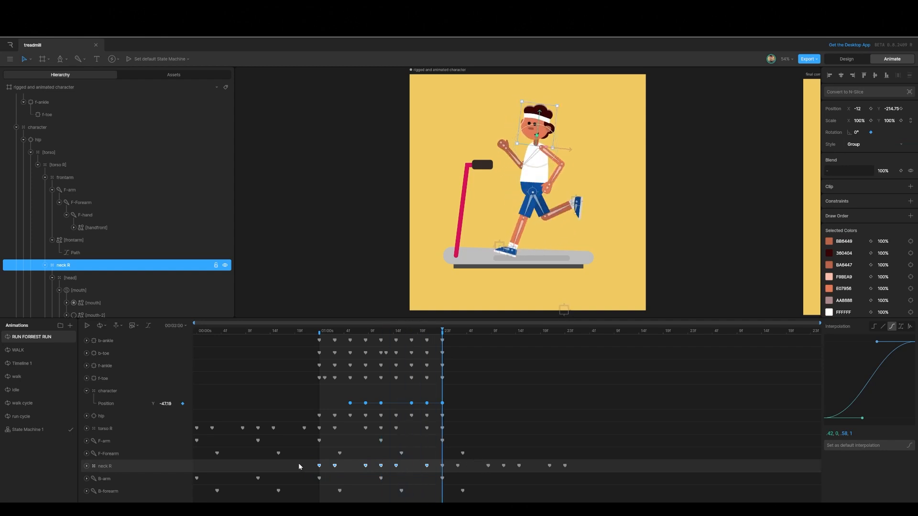
left_click_drag(299, 462, 585, 479)
left_click_drag(488, 466, 366, 466)
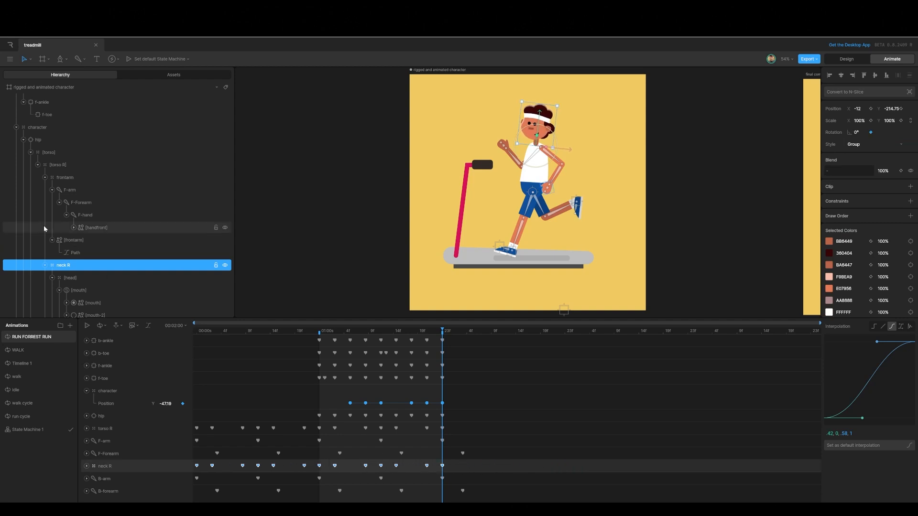
Key the head group's rotation at -164.21° at 00:01:00 and tilt it to -171.23° at 00:01:03
left_click(68, 279)
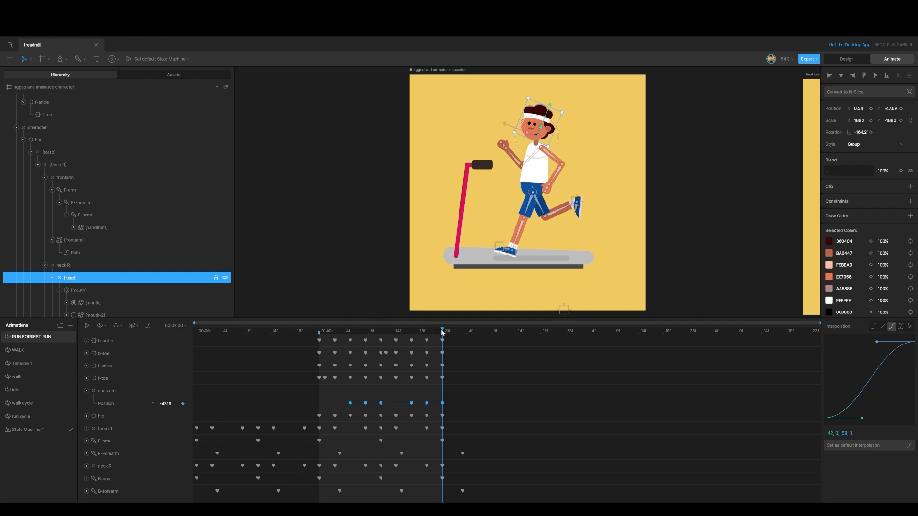
left_click_drag(442, 330, 318, 338)
left_click(870, 132)
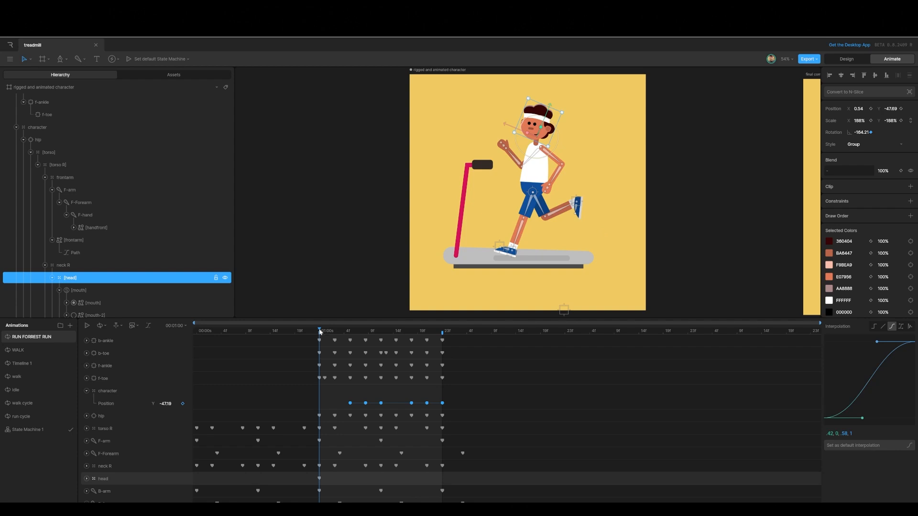
left_click_drag(320, 331, 336, 331)
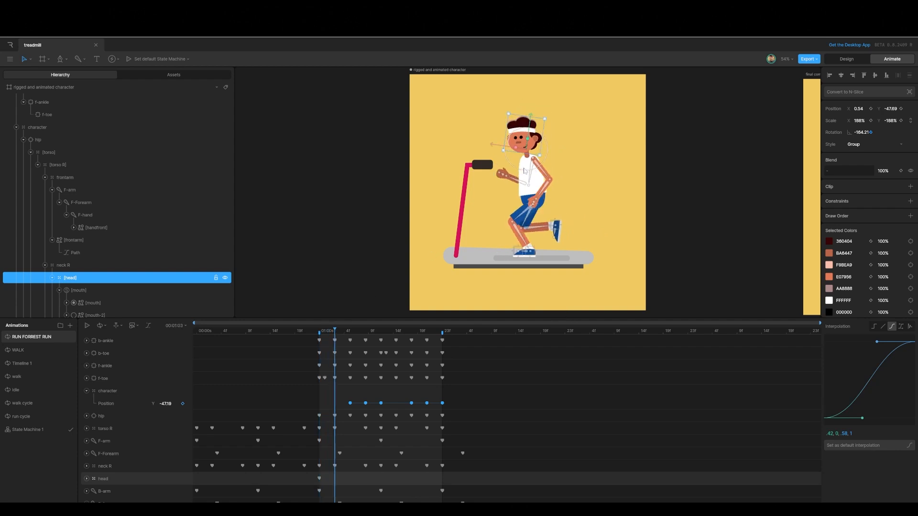
left_click_drag(524, 171, 526, 171)
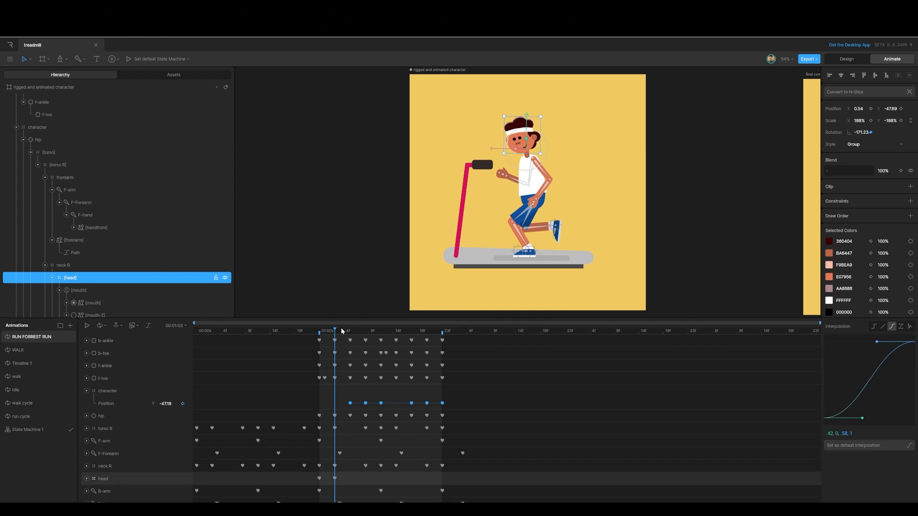
At 00:01:09, paste the head's starting rotation key and fine-tune the head's tilt
left_click_drag(340, 328, 365, 330)
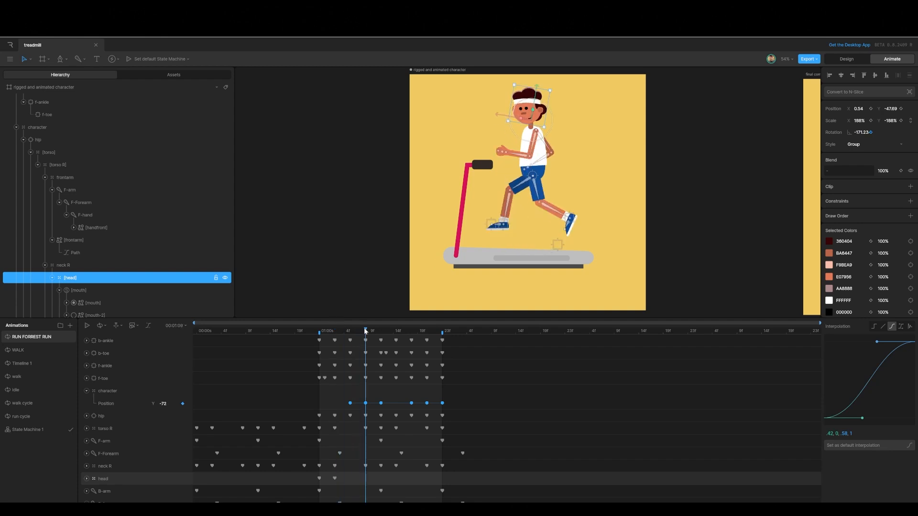
left_click(319, 478)
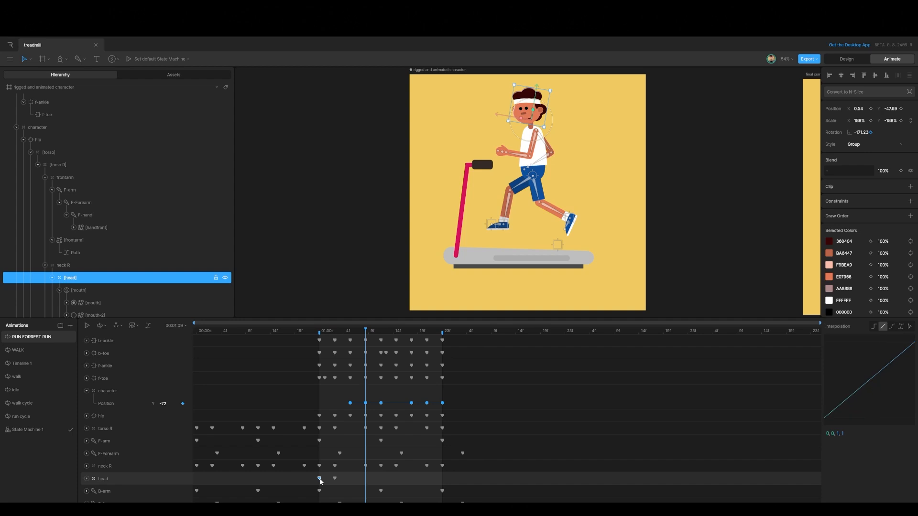
key("ctrl+v")
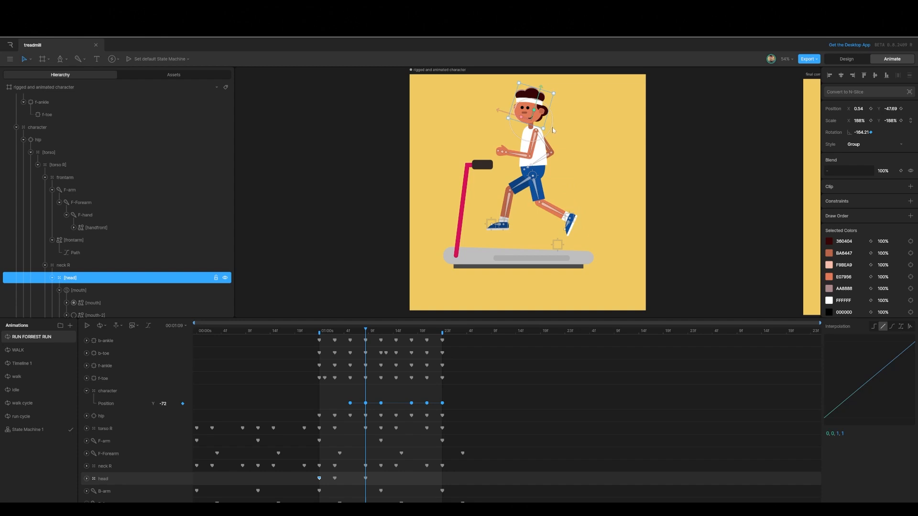
left_click_drag(552, 129, 552, 129)
Repeat the head's starting -164.21° key at 00:01:12 and apply cubic easing (.42, 0, .58, 1) to the head keys
left_click_drag(365, 331, 381, 332)
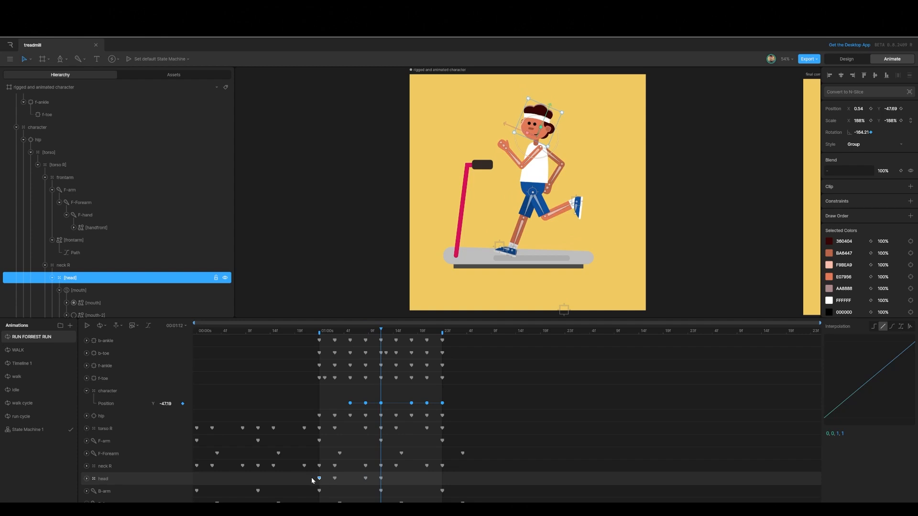
left_click_drag(309, 475, 388, 484)
left_click(891, 326)
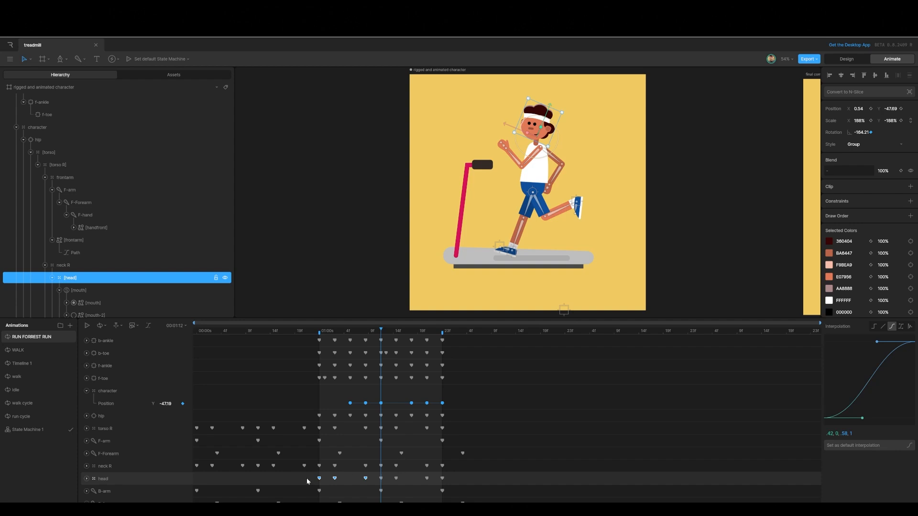
Repeat the head keys at 00:01:15, 00:01:21 and 00:02:00, and duplicate the cycle one second earlier from 00:00:00
left_click_drag(306, 477, 451, 480)
left_click_drag(382, 329, 442, 342)
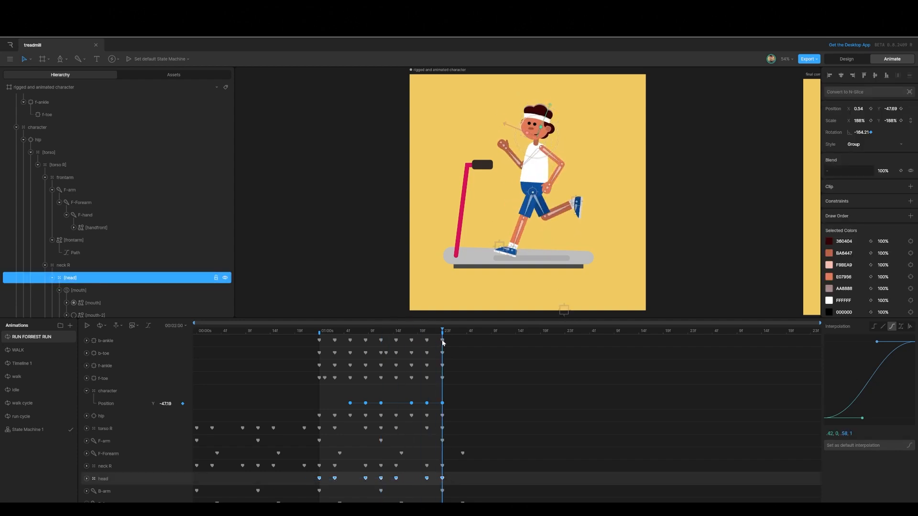
left_click_drag(569, 483, 212, 483)
Return to 00:01:00 and shift all torso R, neck R and head keys two frames later
left_click_drag(448, 331, 320, 331)
mouse_move(319, 353)
left_mouse_down()
mouse_move(329, 354)
mouse_move(319, 353)
left_mouse_up()
left_click_drag(453, 432, 210, 427)
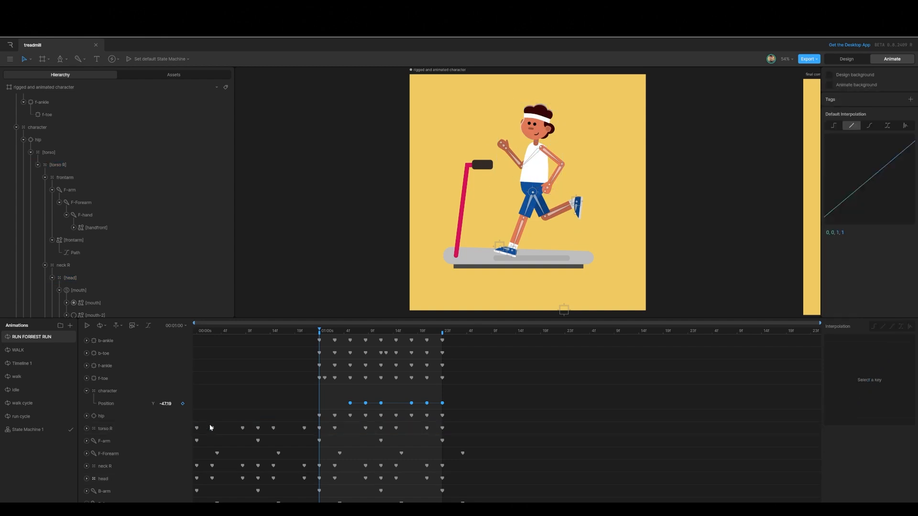
left_click_drag(417, 436, 193, 430)
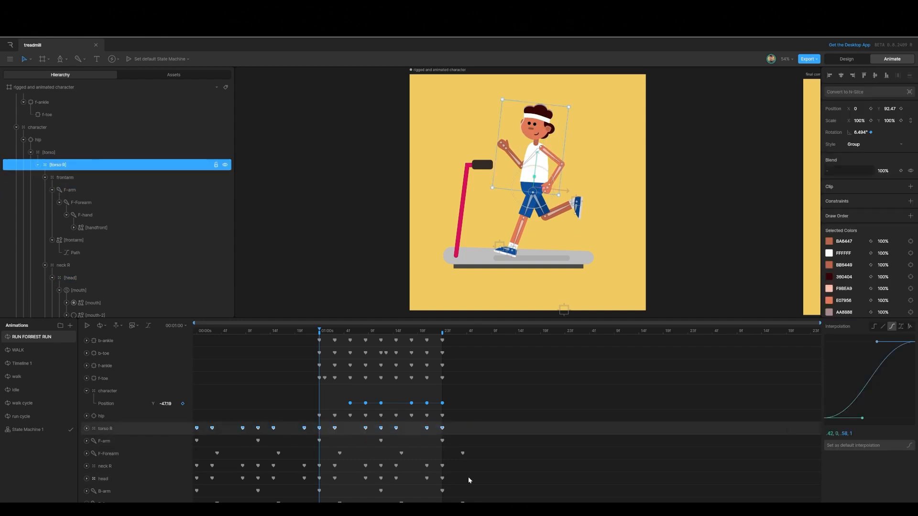
left_click_drag(463, 479, 189, 466)
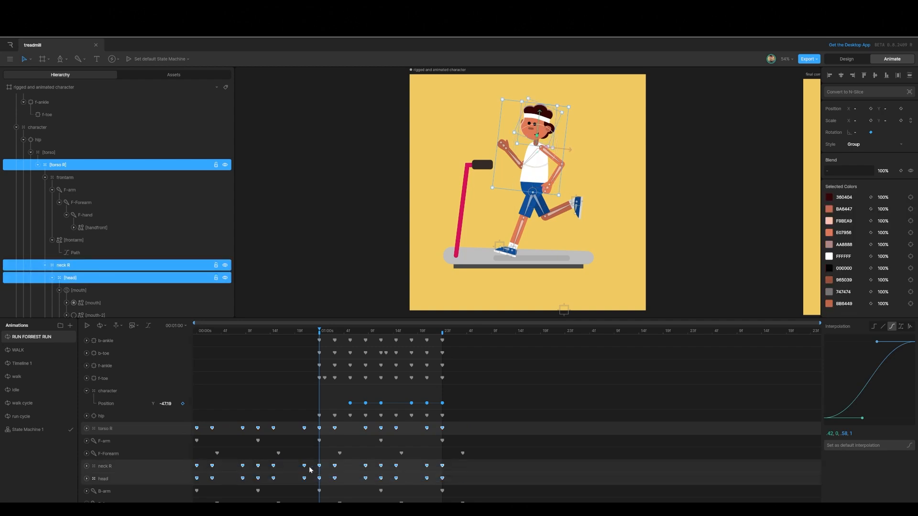
left_click_drag(304, 466, 313, 468)
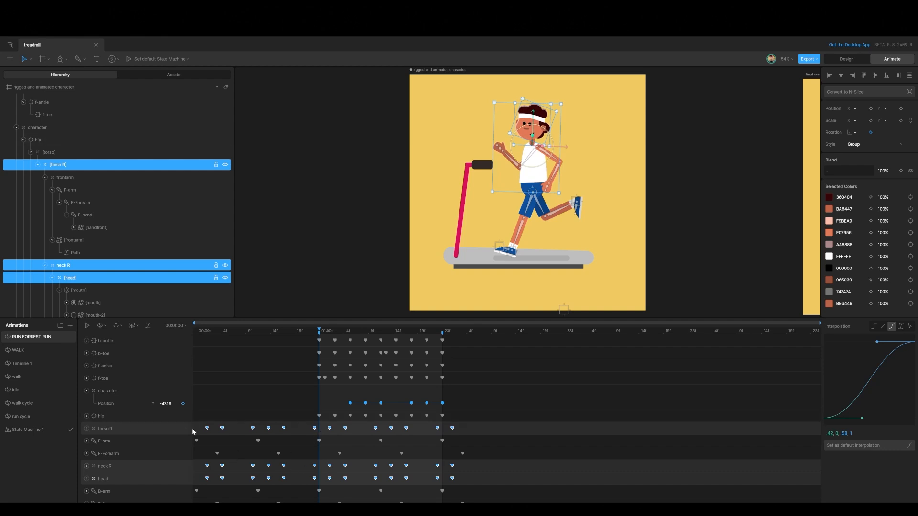
Delay the neck R and head keys by two more frames, delay the head keys a further two frames, and play the cycle
left_click_drag(202, 466, 474, 480)
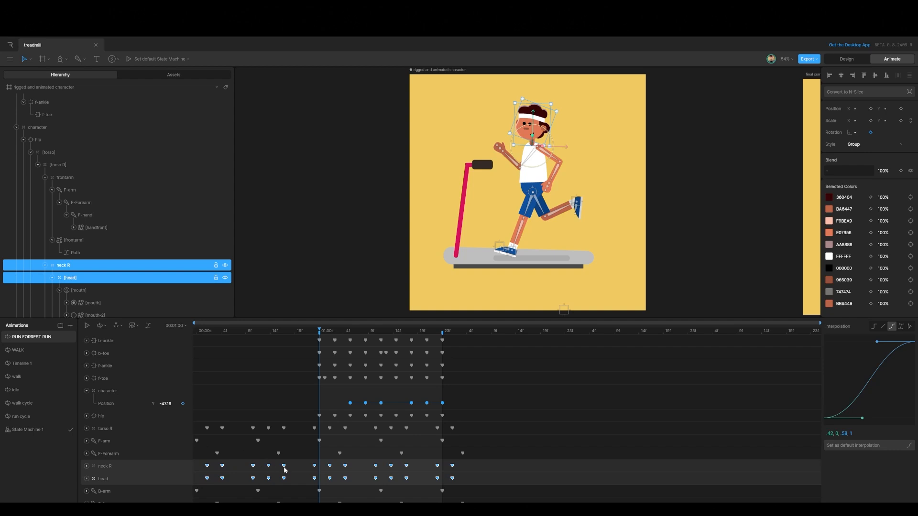
left_click_drag(284, 470, 293, 470)
left_click_drag(209, 476, 489, 485)
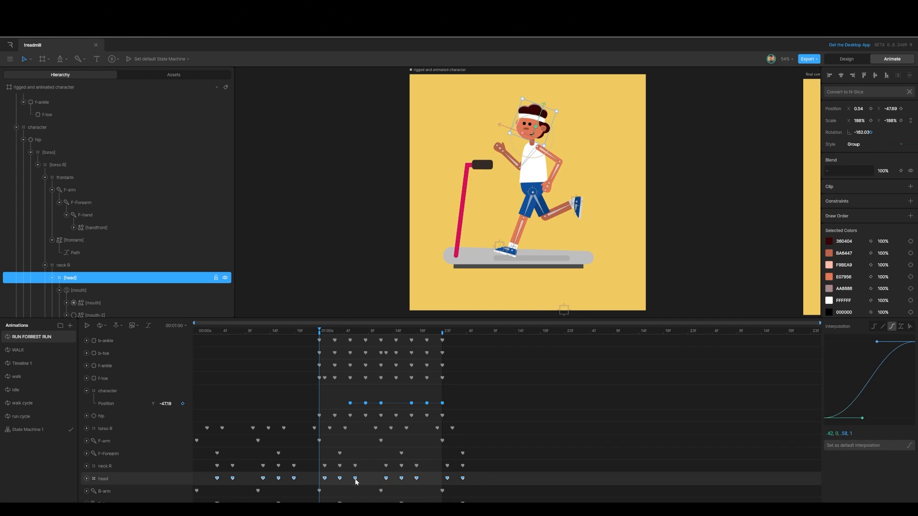
left_click_drag(355, 481, 367, 481)
key("space")
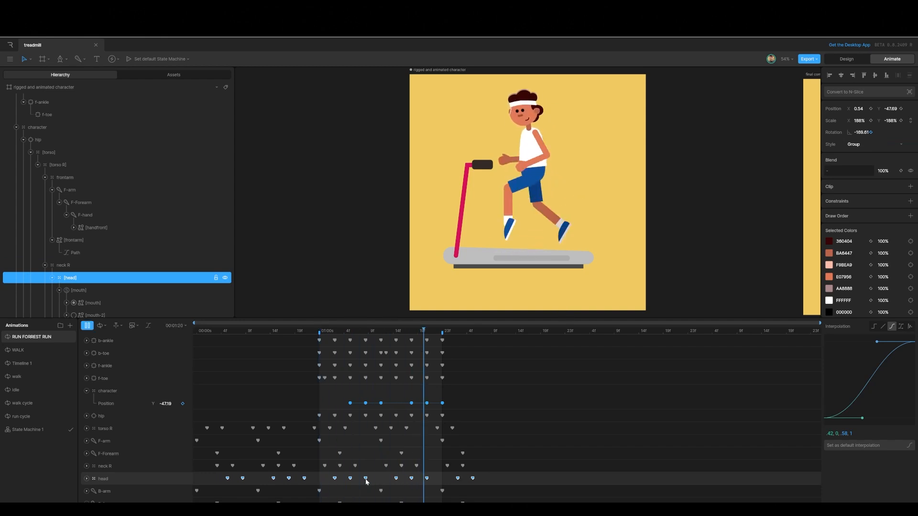